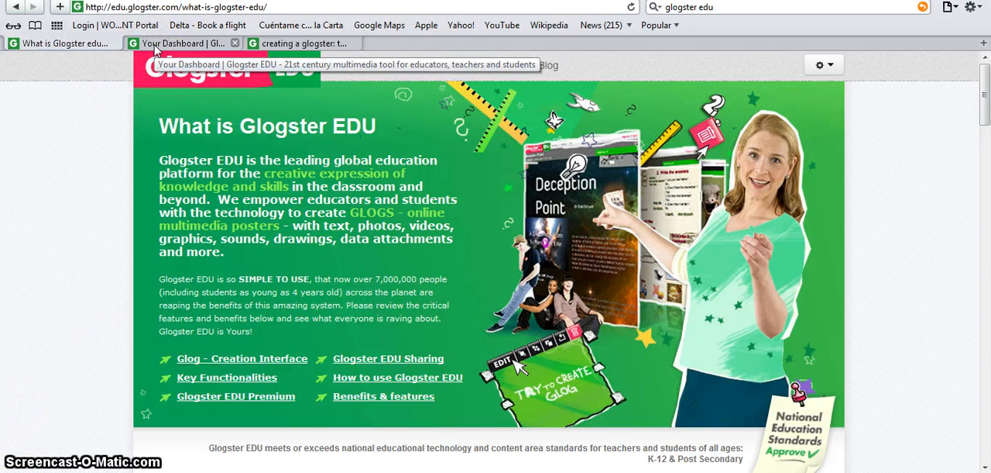
- From the Glogster dashboard, create a new glog based on the Assignment template
left_click(156, 45)
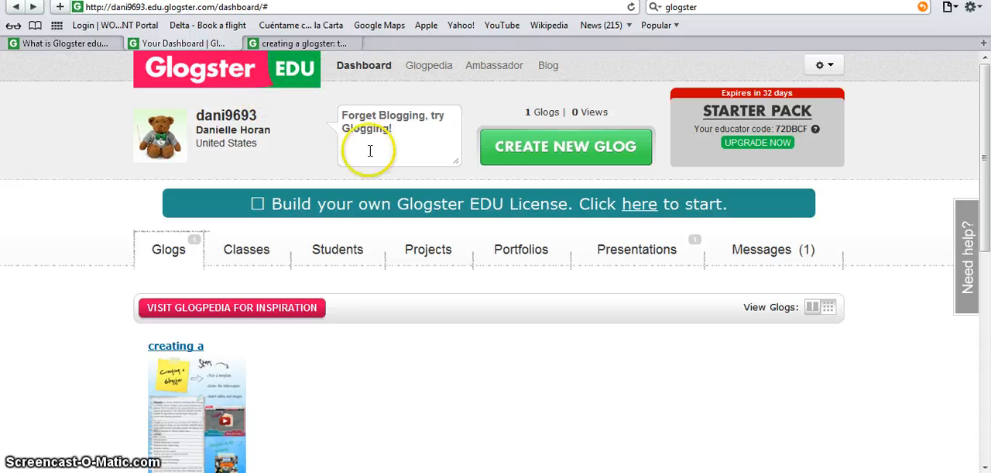
left_click(549, 159)
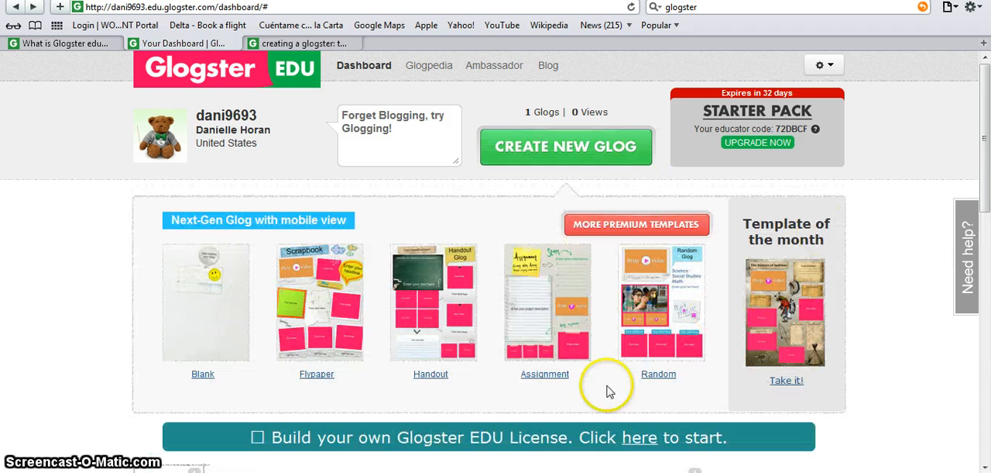
left_click(558, 376)
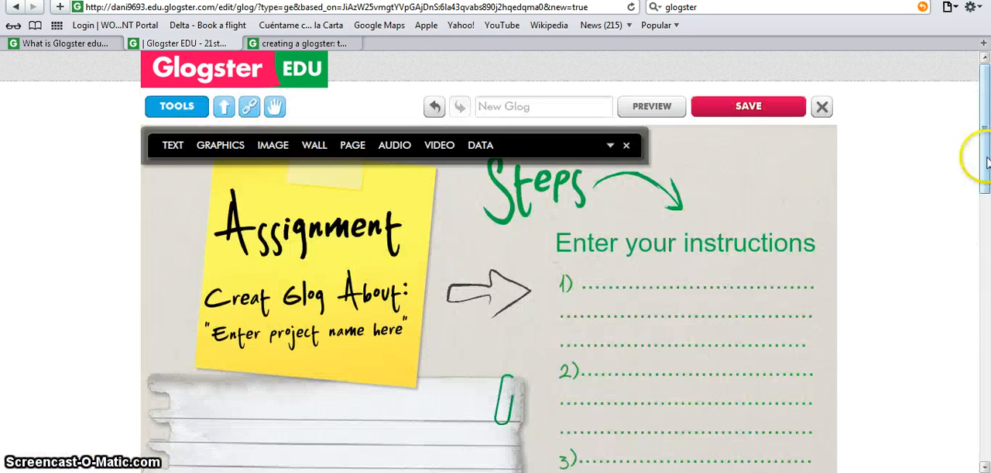
- Apply the diagonal pink-and-orange striped pattern with beige dots from the Cute wall gallery folder as the glog's wall
left_click_drag(987, 160, 987, 170)
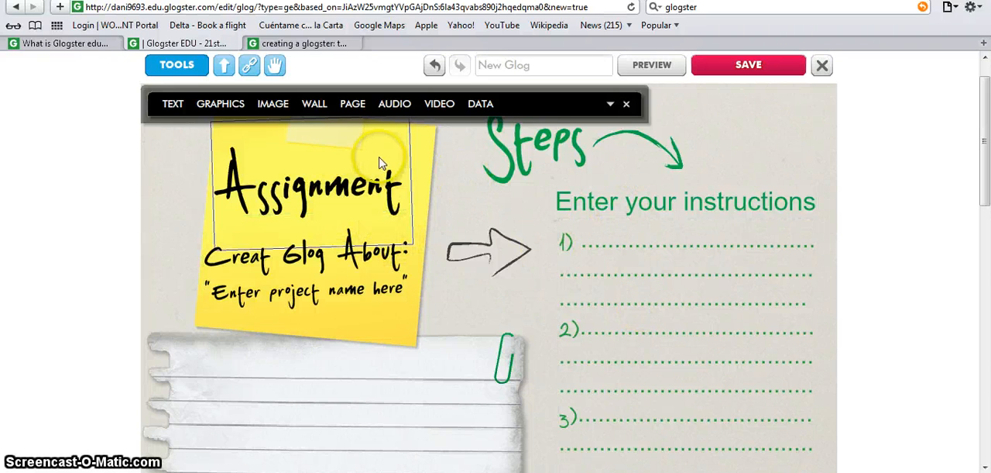
left_click(314, 105)
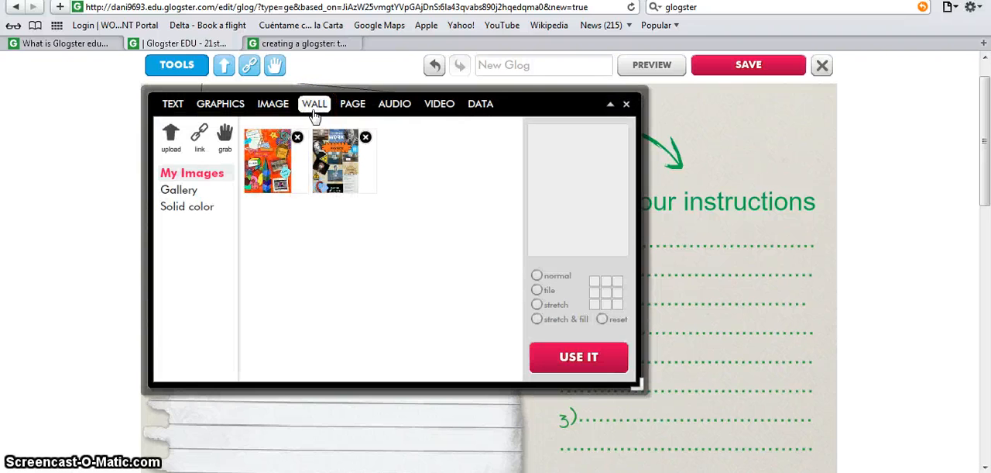
left_click(195, 194)
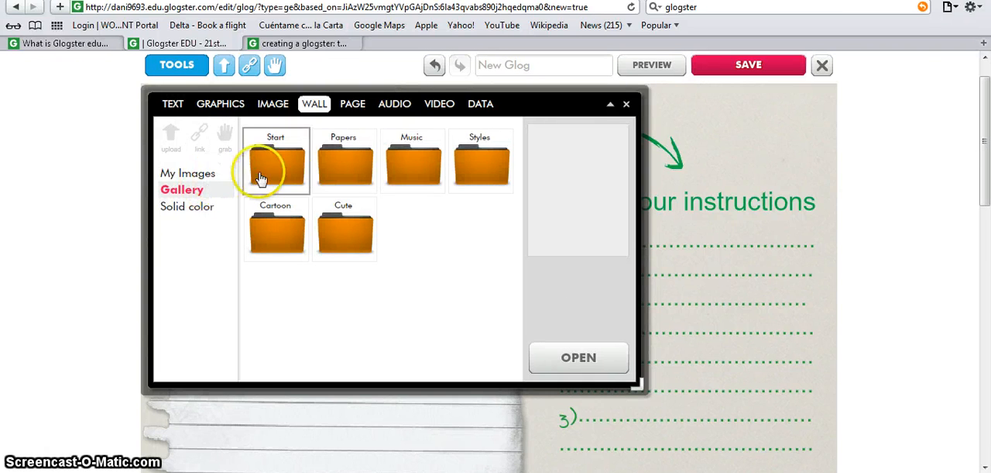
left_click(343, 226)
left_click(588, 358)
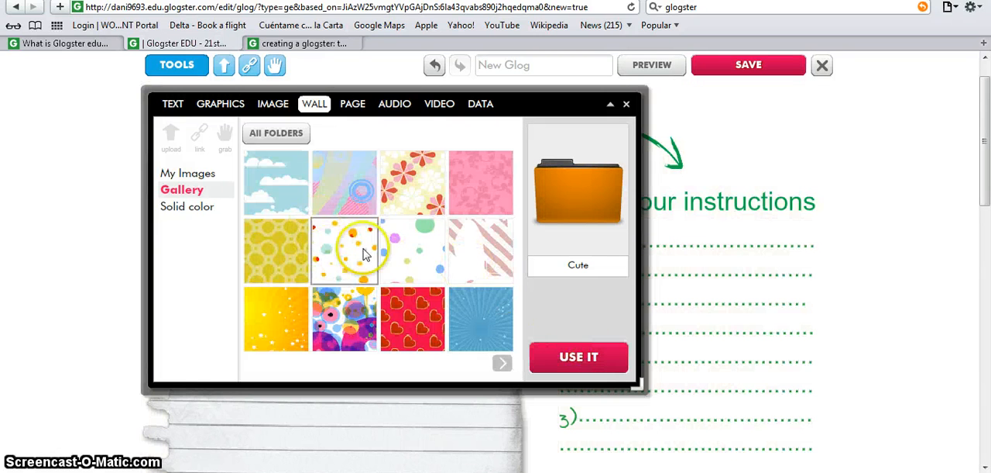
left_click(501, 364)
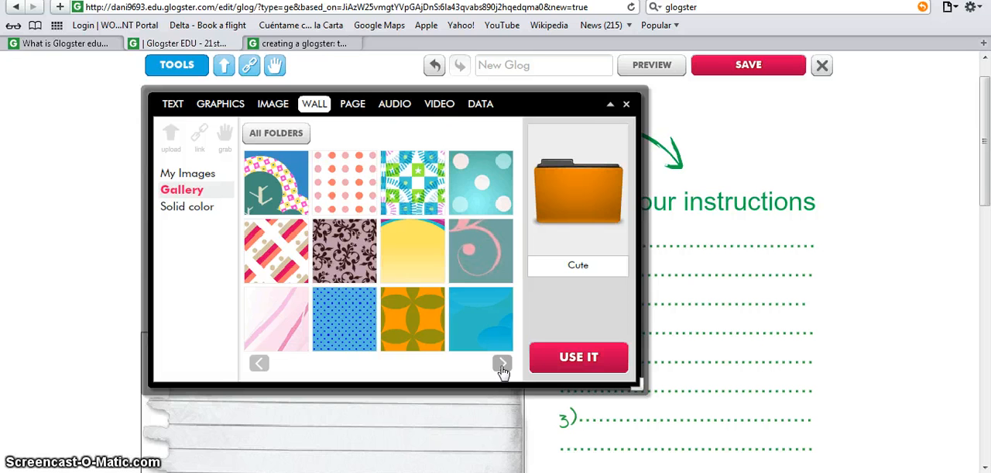
left_click(293, 259)
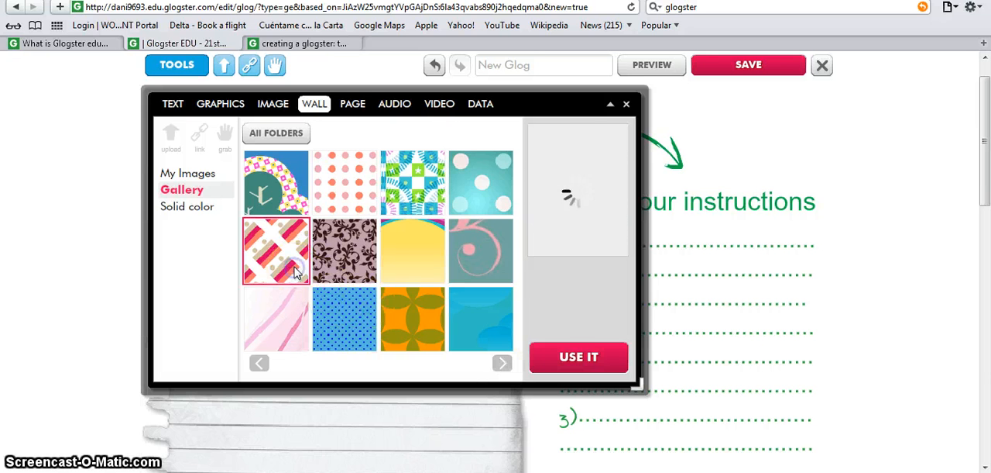
left_click(571, 358)
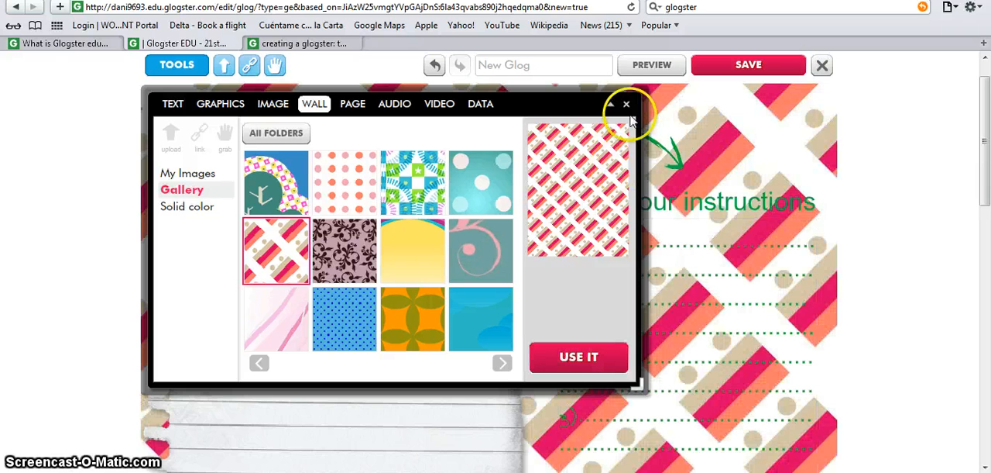
left_click(626, 105)
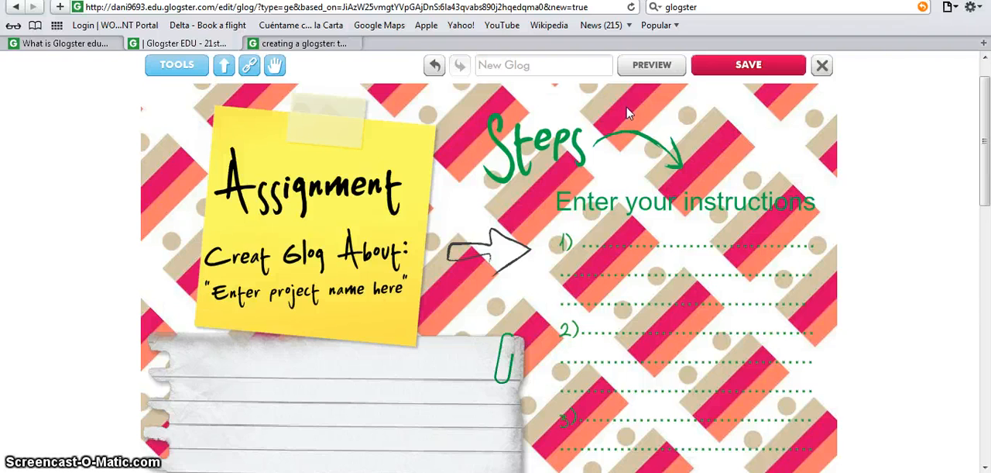
- Replace the "Assignment" heading on the yellow note with "Animals"
left_click(333, 196)
left_click(324, 194)
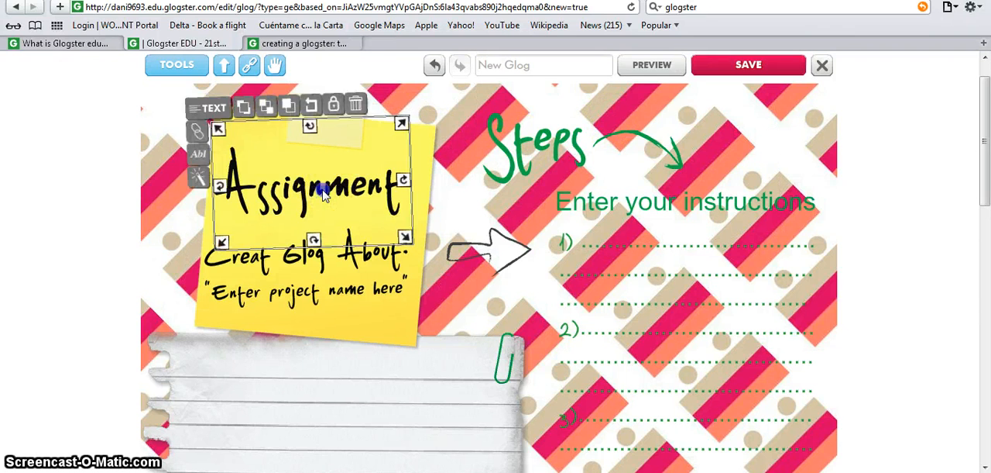
left_click(199, 155)
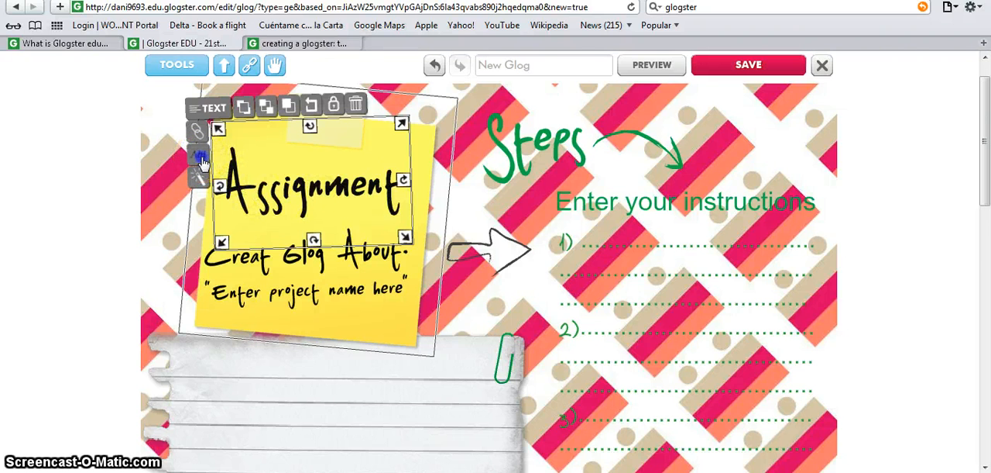
left_click(200, 159)
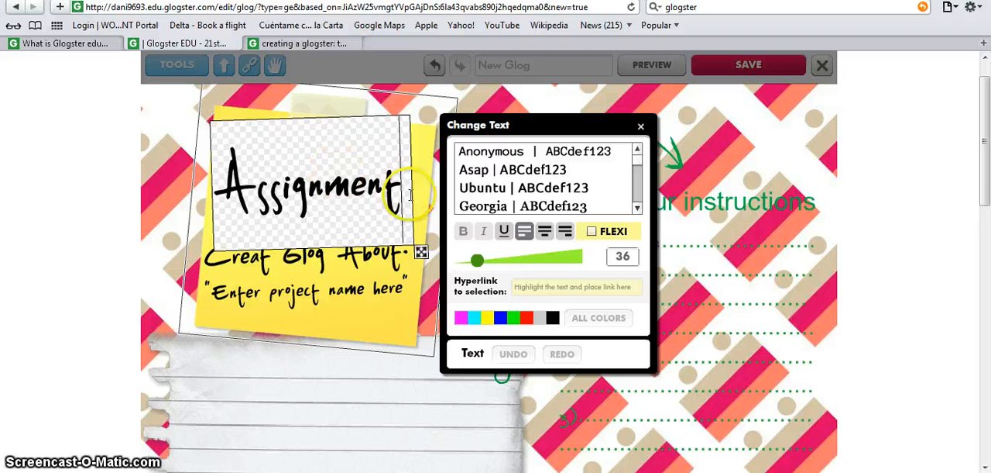
double_click(247, 172)
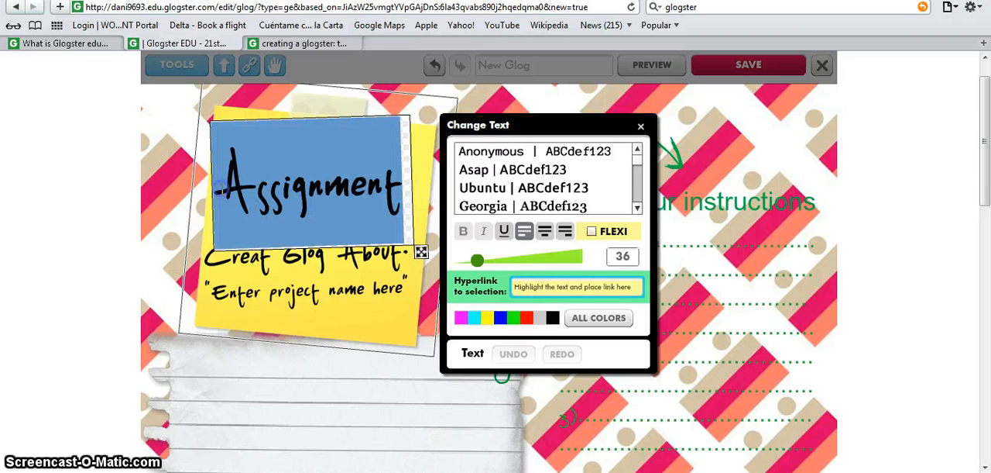
left_click(235, 171)
key("BackSpace")
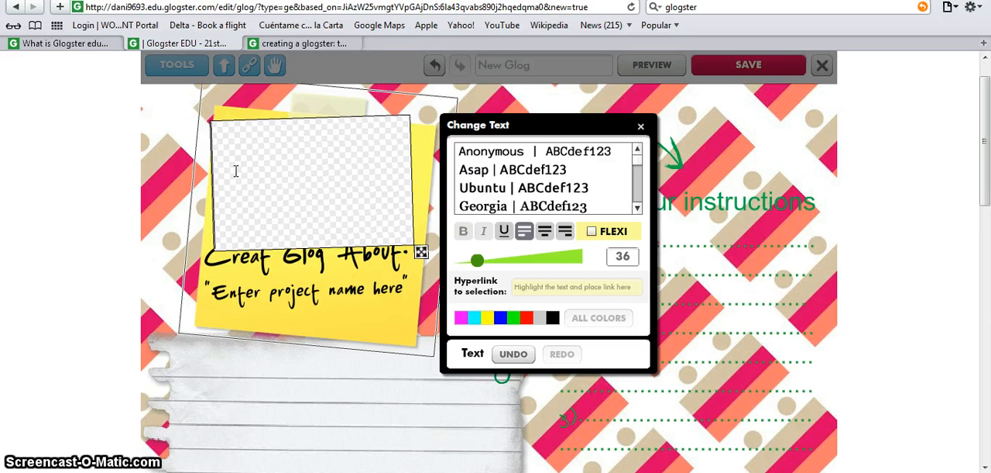
type("Anim")
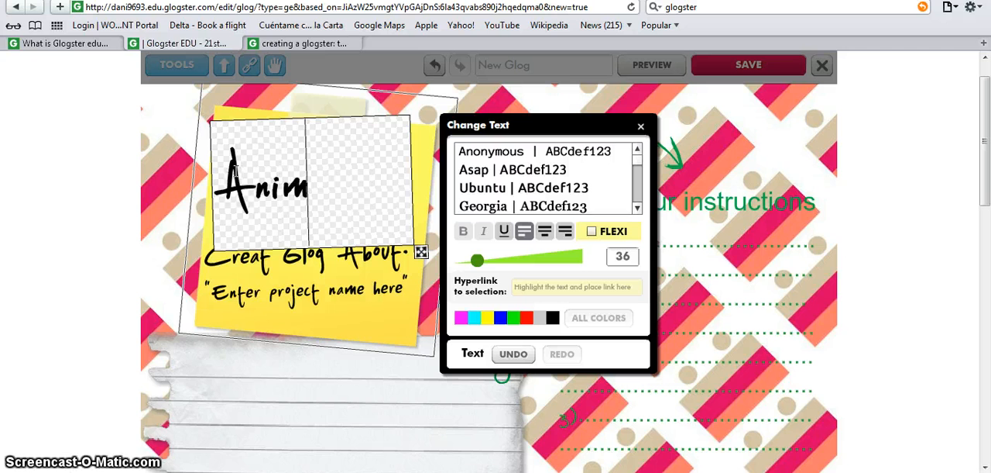
type("als")
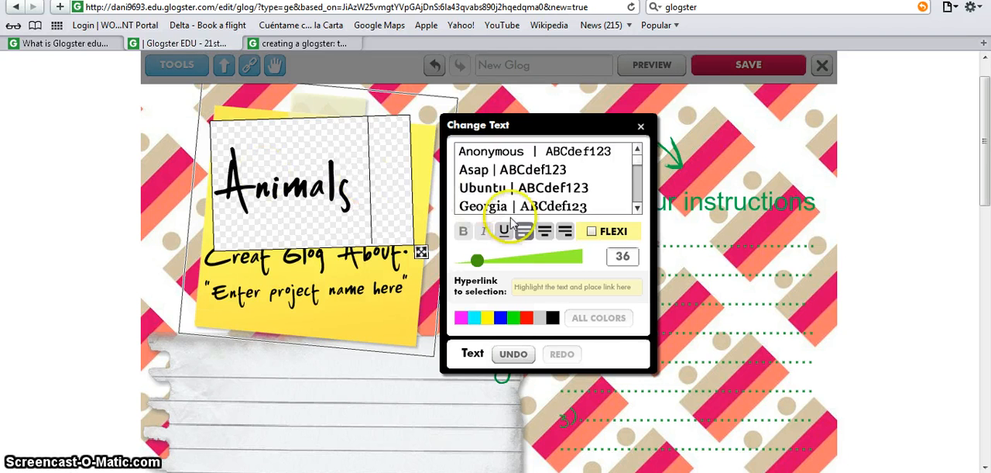
- Centre the "Animals" heading and colour its text magenta, finishing the text edit
left_click(545, 231)
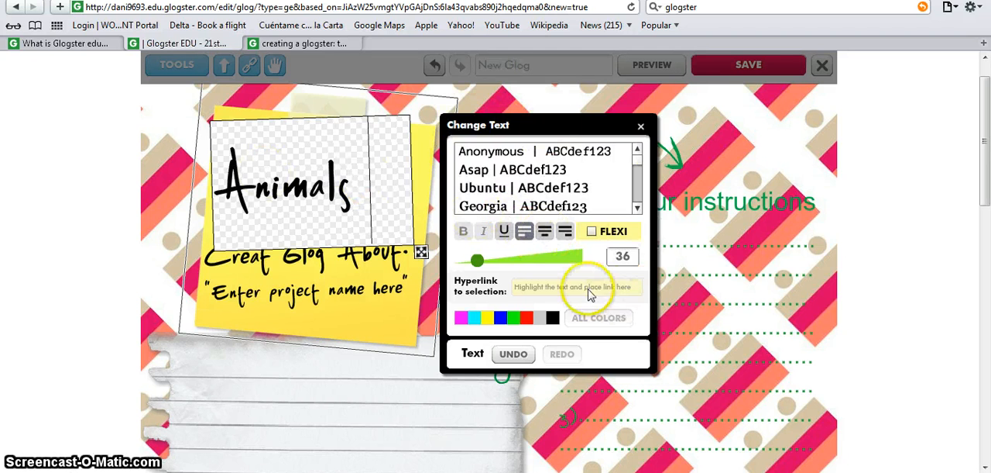
left_click(545, 233)
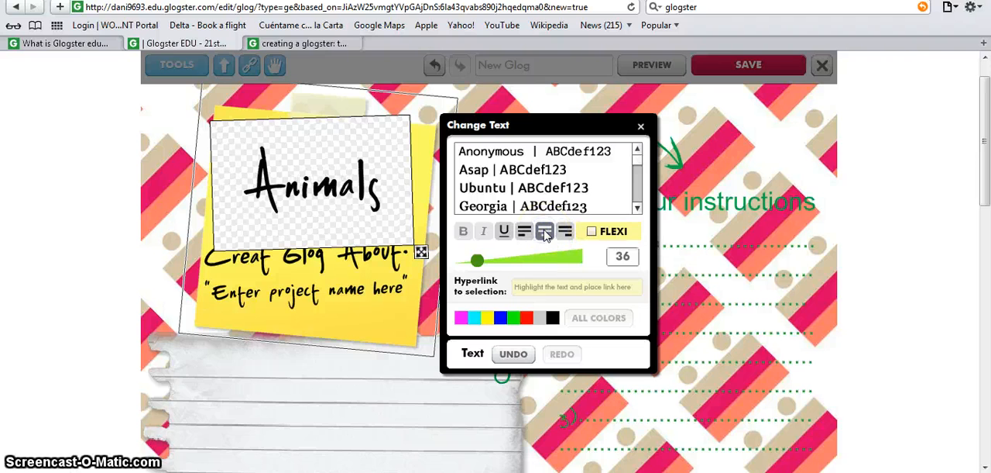
left_click_drag(477, 260, 482, 265)
left_click_drag(381, 212, 249, 199)
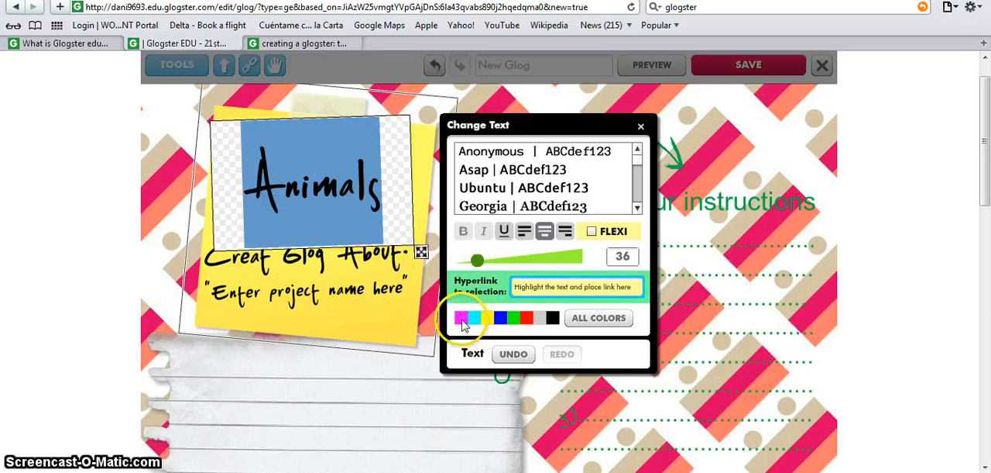
left_click(461, 320)
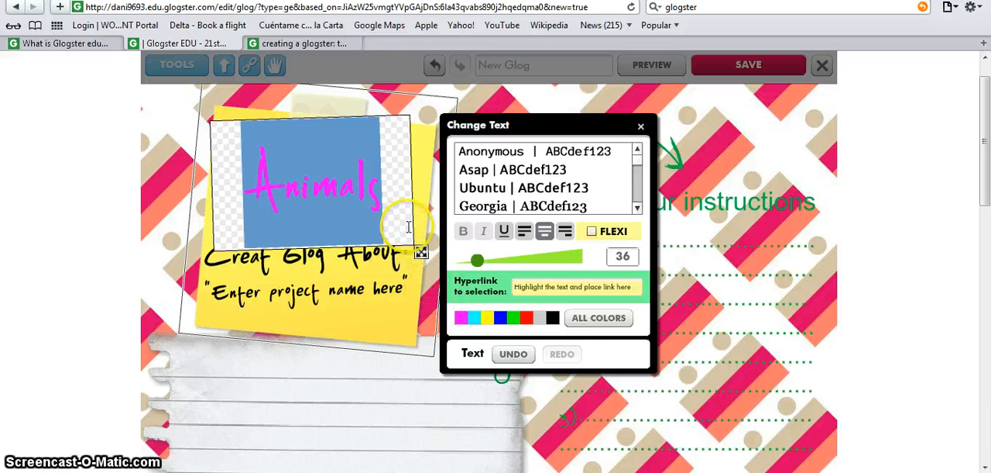
left_click(586, 318)
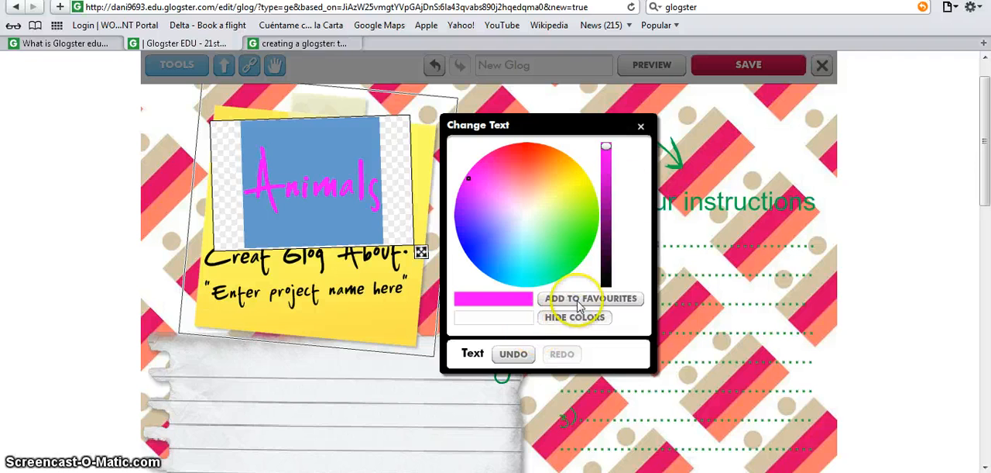
left_click(641, 127)
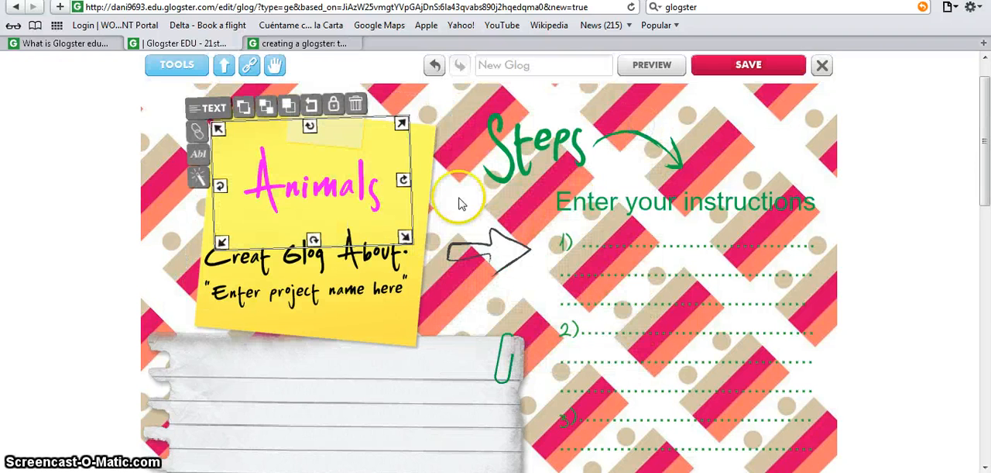
- Move the "Steps" heading slightly up and to the left and rotate it a little counterclockwise
left_click(392, 263)
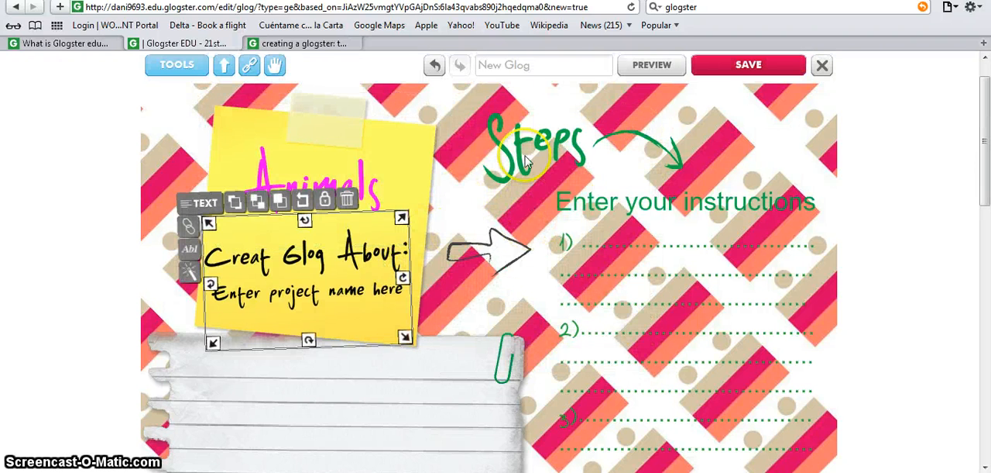
left_click(620, 144)
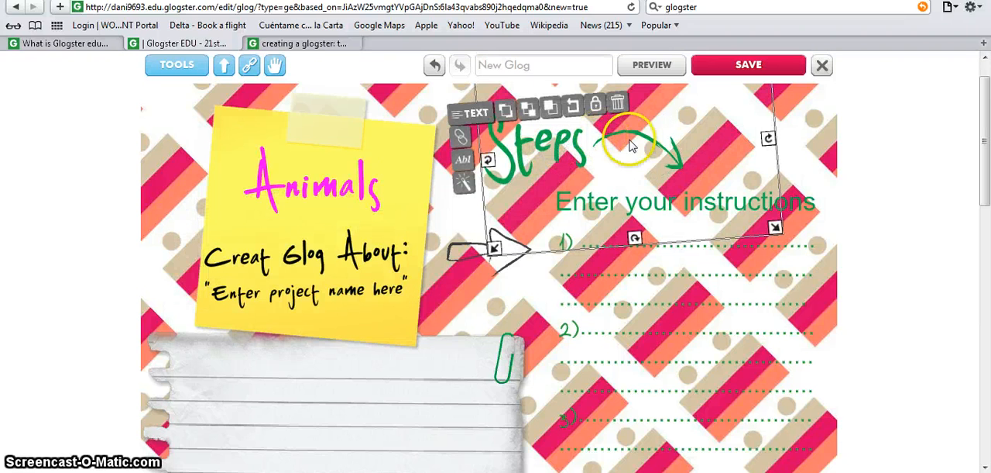
left_click_drag(685, 131, 664, 110)
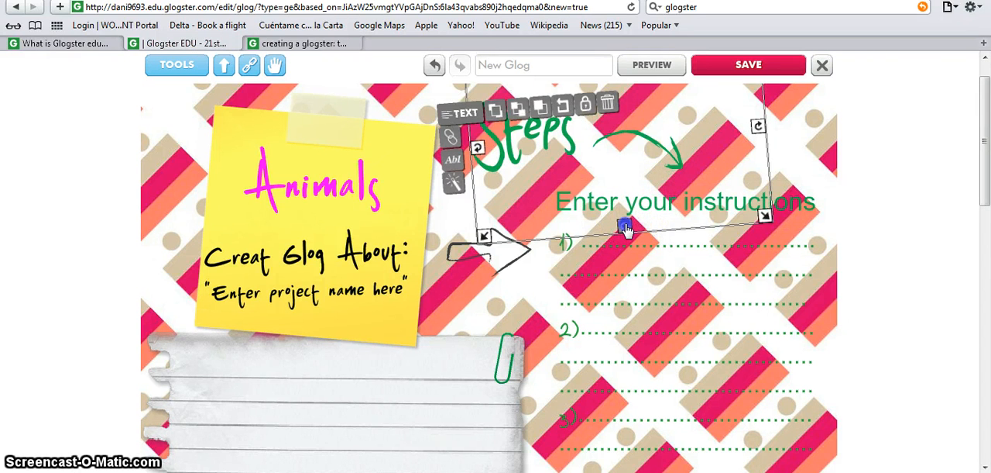
left_click_drag(626, 226, 640, 212)
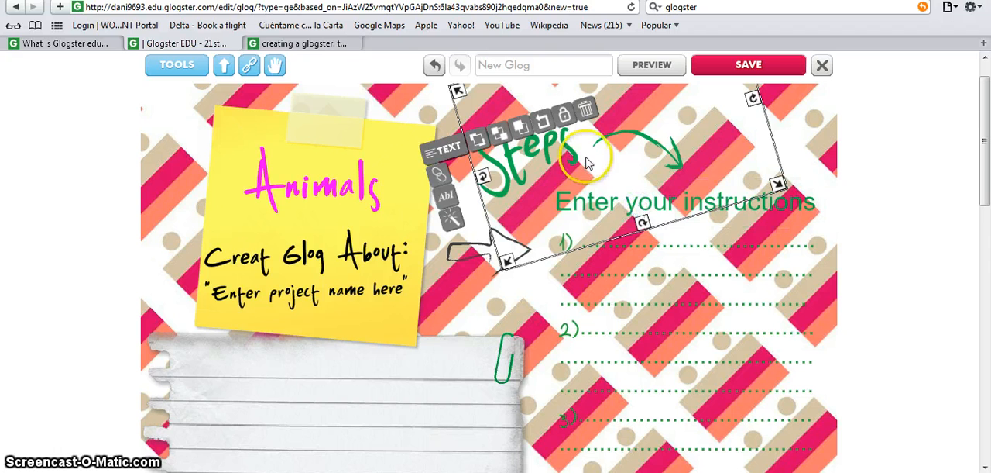
- Change the text colour of the "Steps" heading to black
left_click(446, 196)
left_click(573, 158)
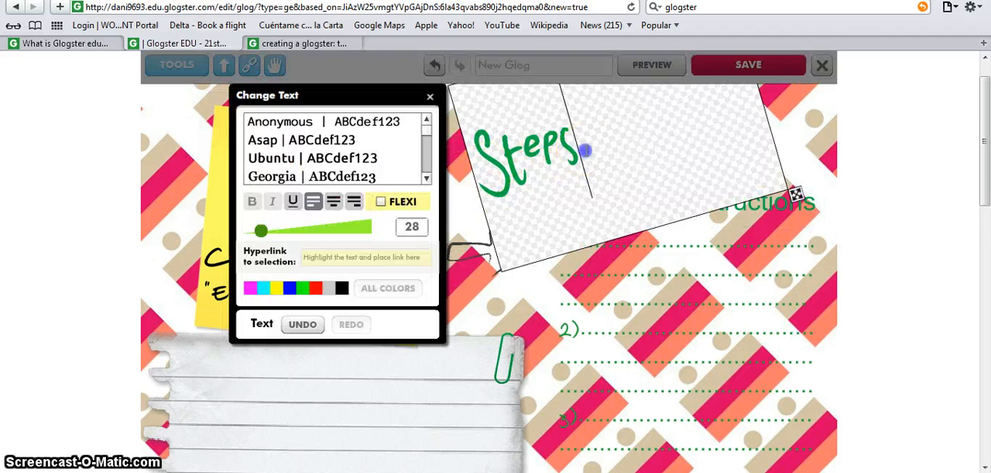
left_click_drag(586, 151, 478, 190)
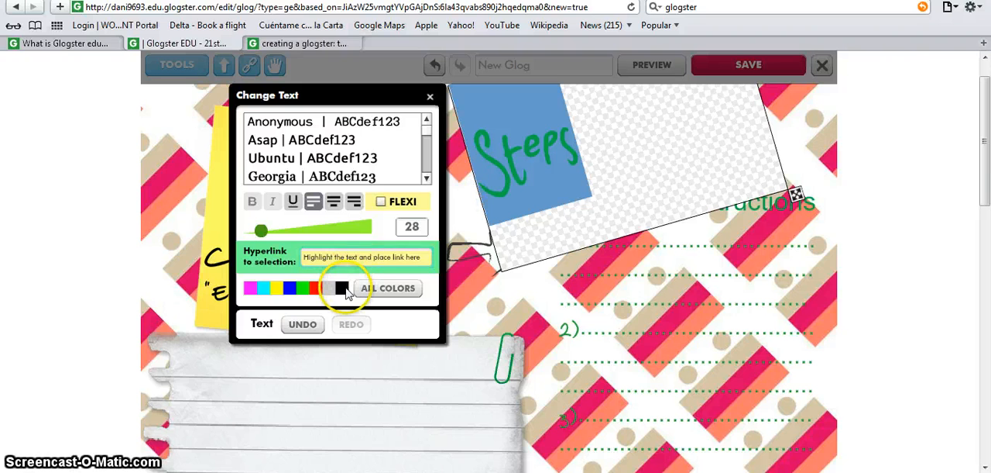
left_click(342, 287)
- Set the "Steps" heading in the Andy font and underline it
left_click(422, 139)
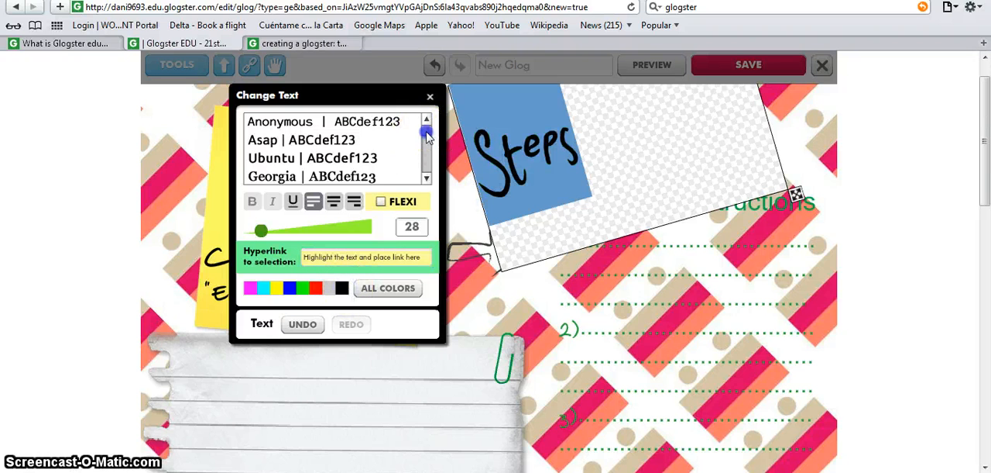
scroll(425, 139, "down", 2)
left_click(351, 169)
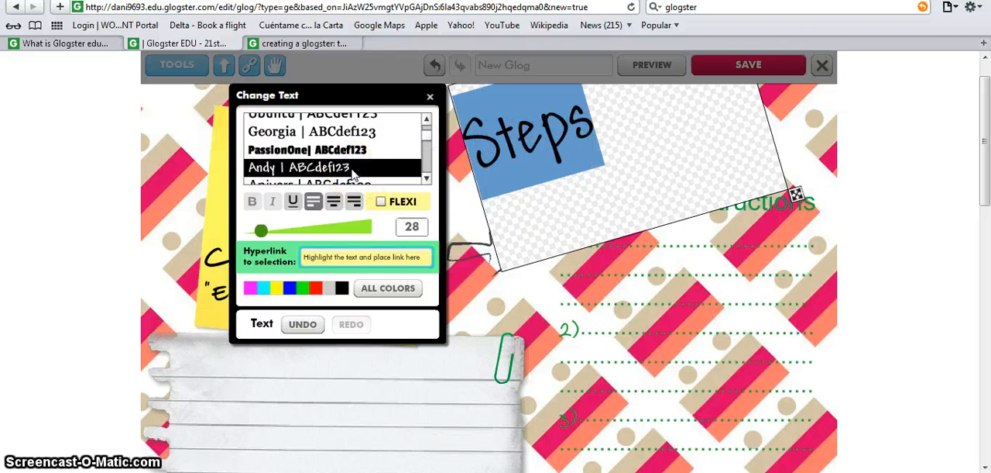
left_click(292, 203)
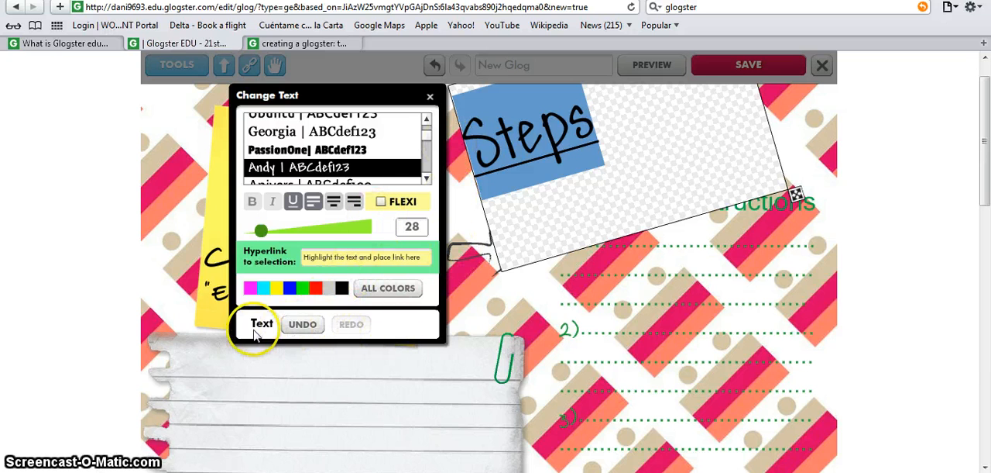
left_click(304, 324)
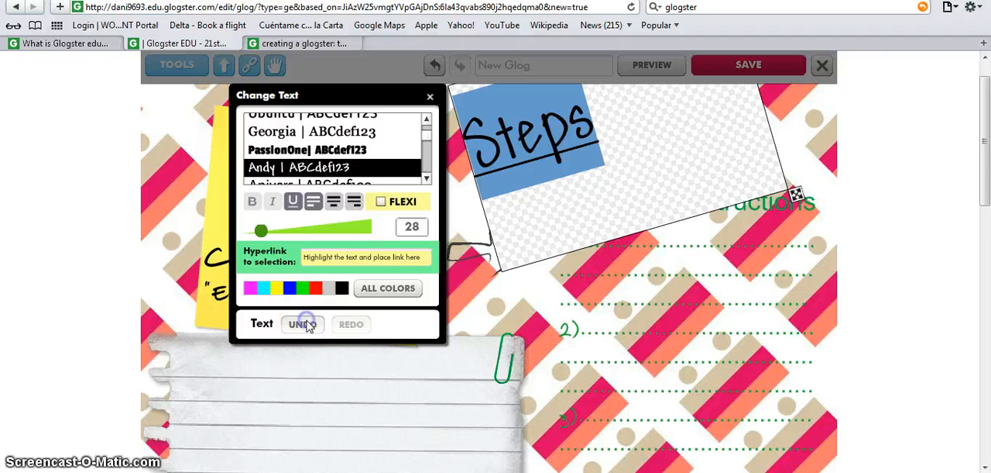
left_click(348, 323)
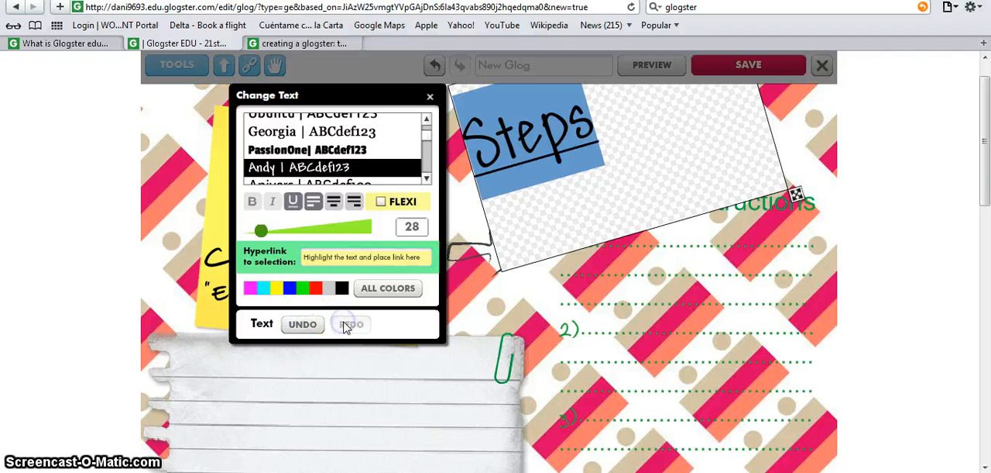
- Finish editing the "Steps" heading and deselect it
left_click(431, 99)
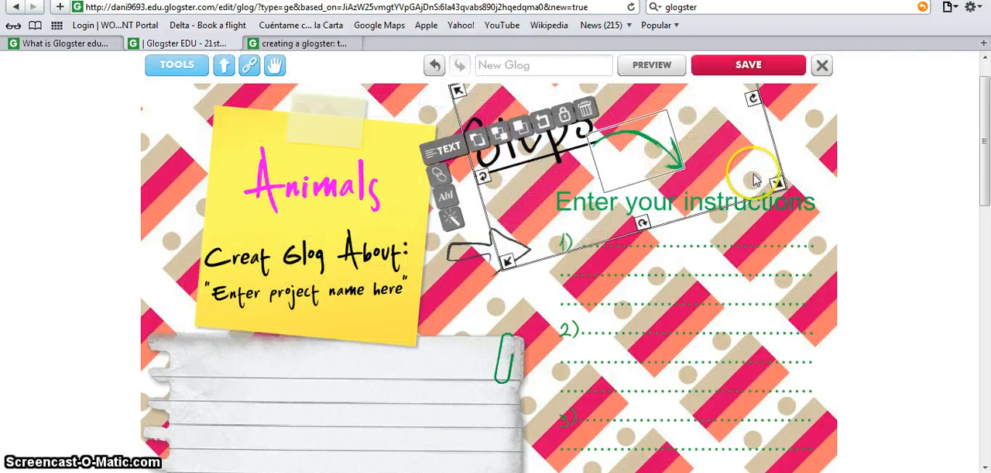
left_click(788, 159)
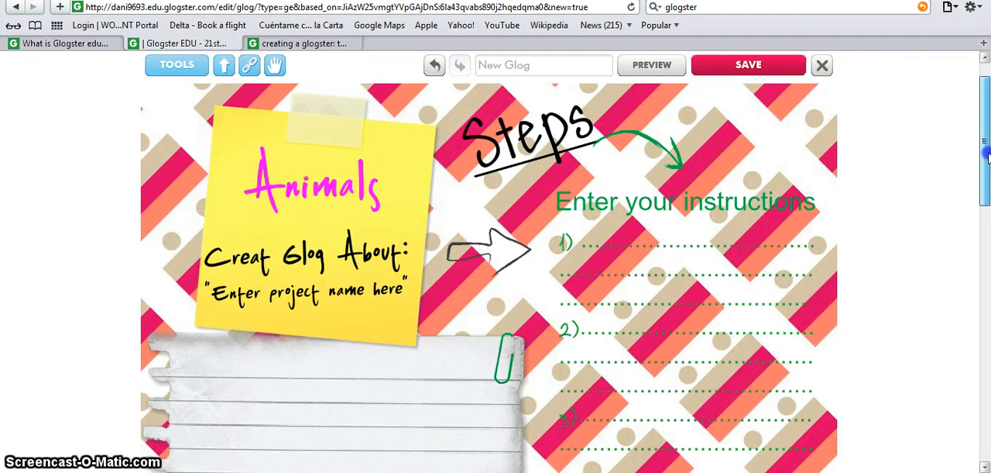
- Replace the dotted placeholder of item 1 in the numbered instructions list with "Zebras have stripes."
left_click_drag(986, 141, 987, 183)
left_click(729, 122)
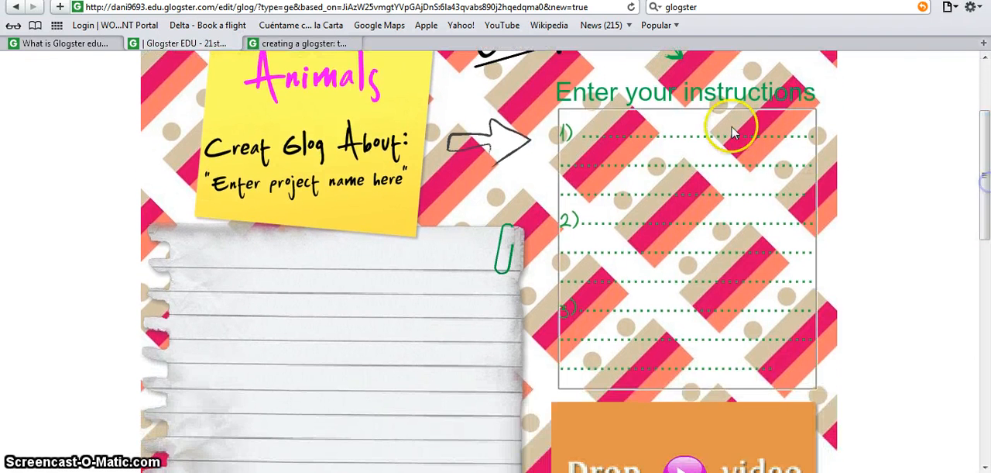
left_click(586, 147)
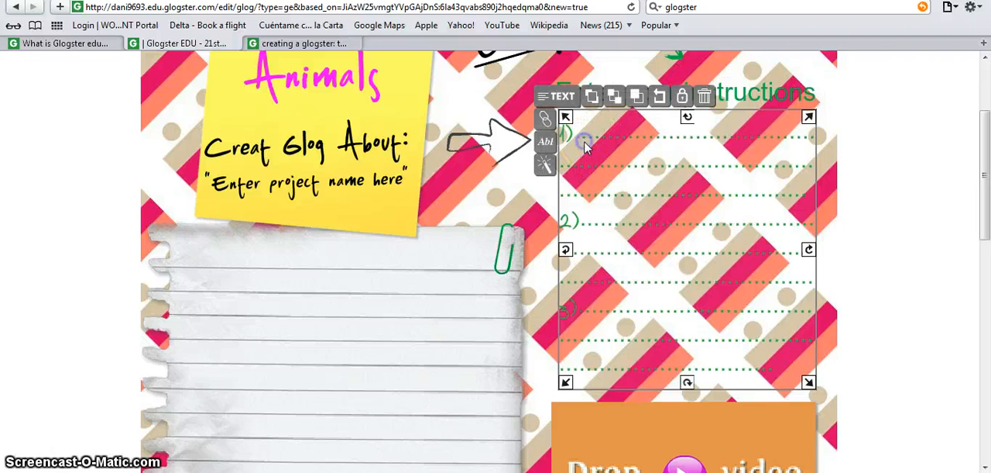
left_click(546, 143)
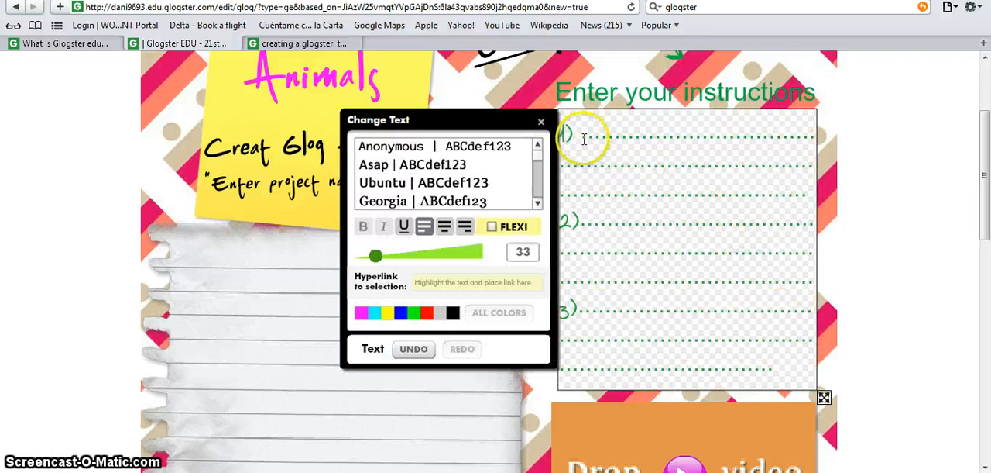
left_click_drag(710, 173, 782, 201)
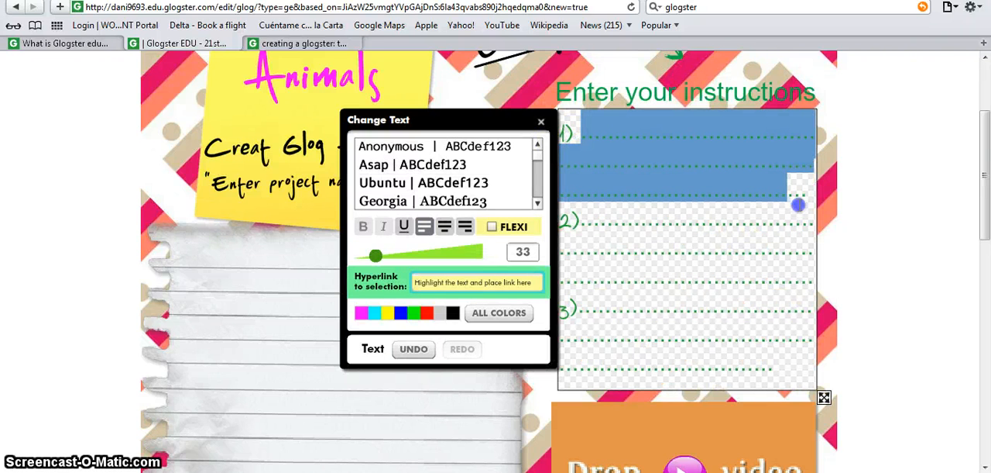
key("BackSpace")
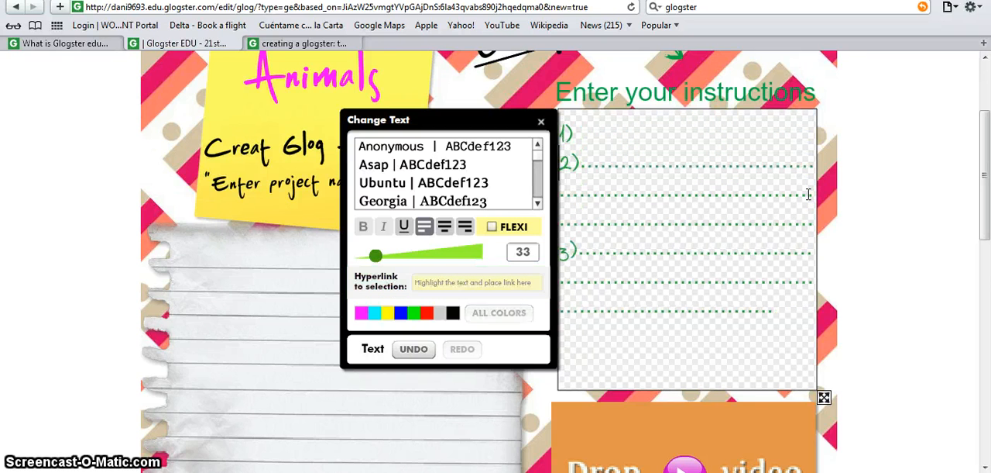
left_click(588, 134)
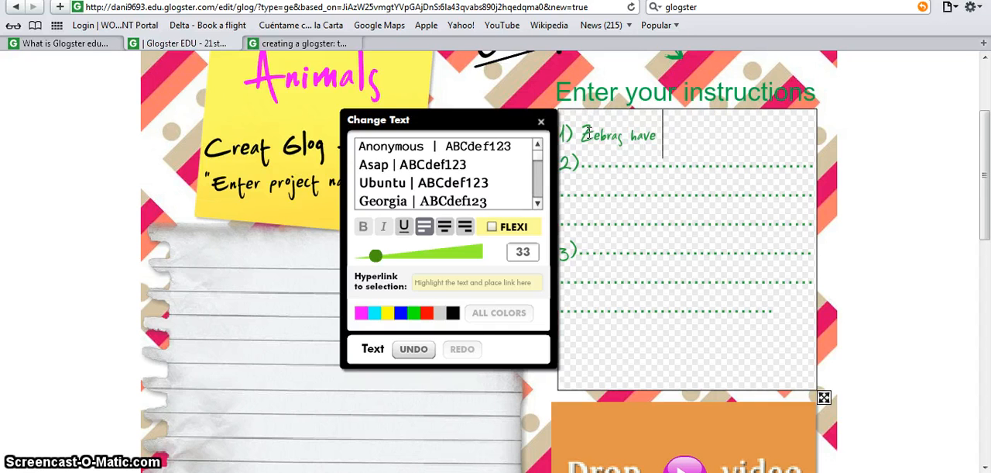
type("Zebras have stripes.")
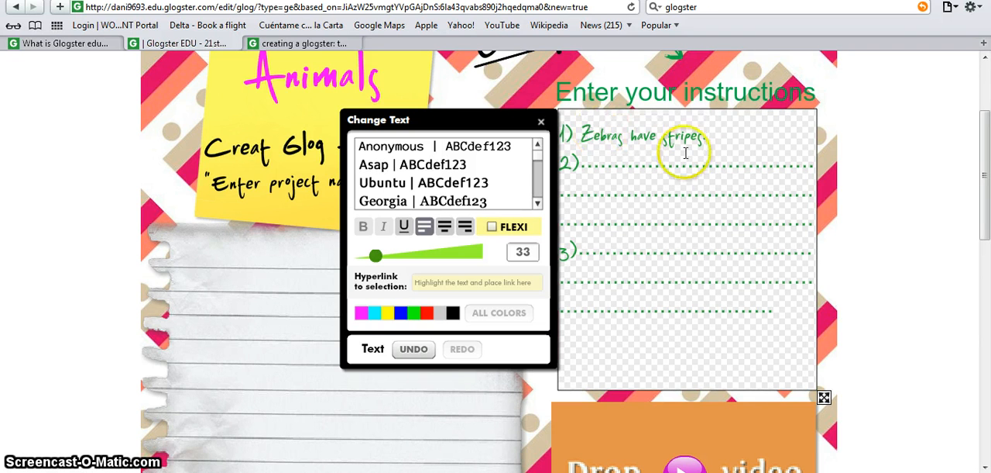
- Set the sentence "Zebras have stripes." in the Halcyon font
left_click_drag(714, 161, 612, 162)
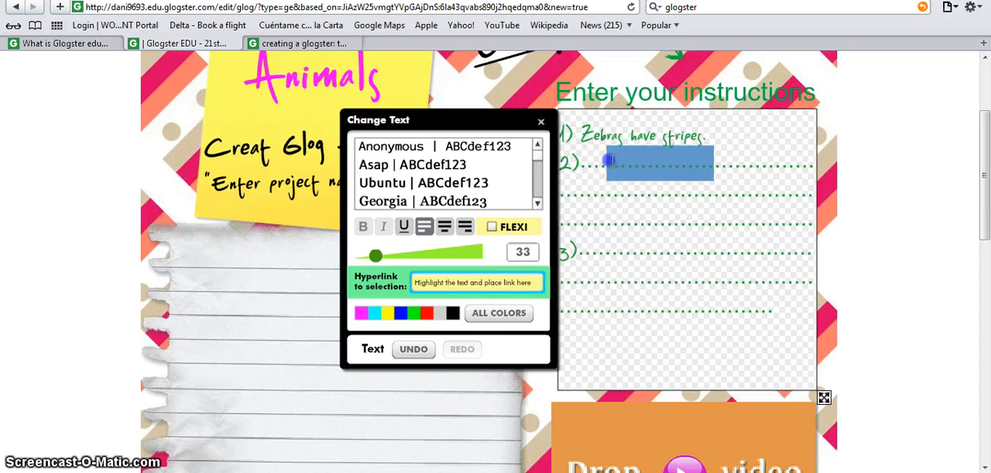
left_click_drag(707, 137, 582, 135)
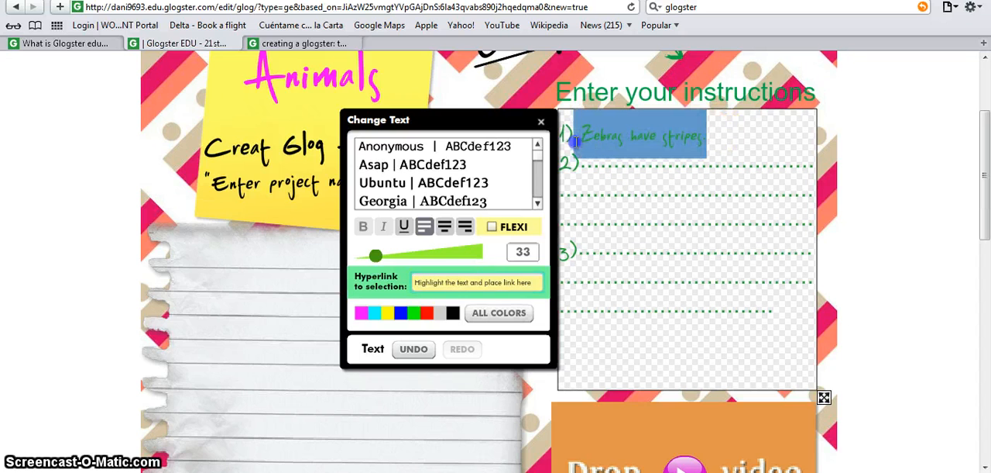
left_click(482, 182)
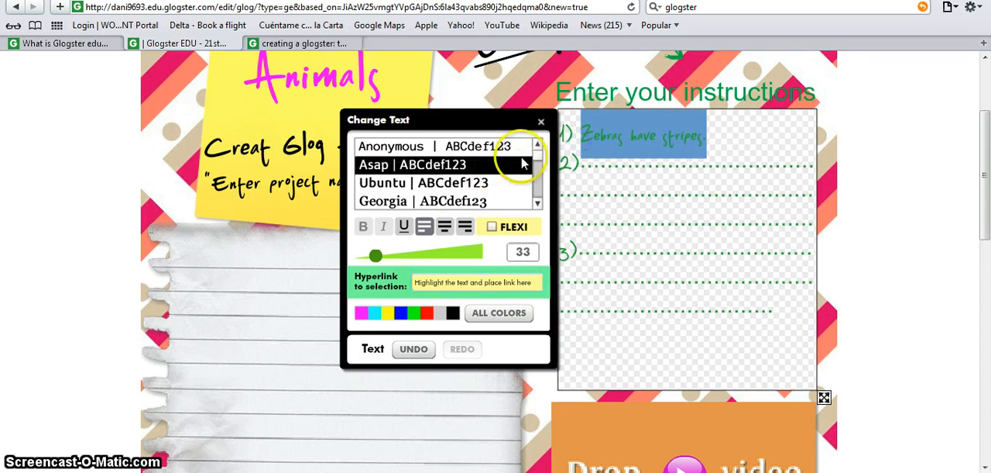
left_click_drag(531, 150, 538, 169)
scroll(538, 168, "down", 4)
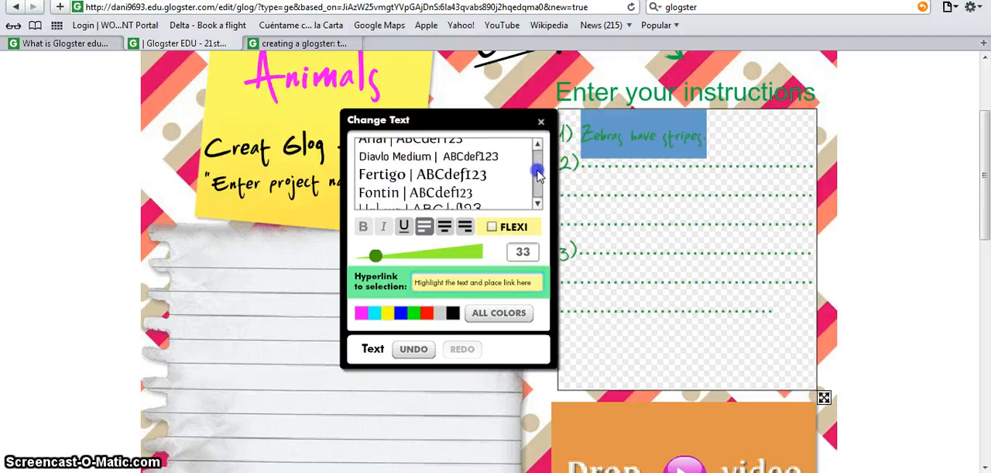
left_click(444, 198)
left_click(440, 179)
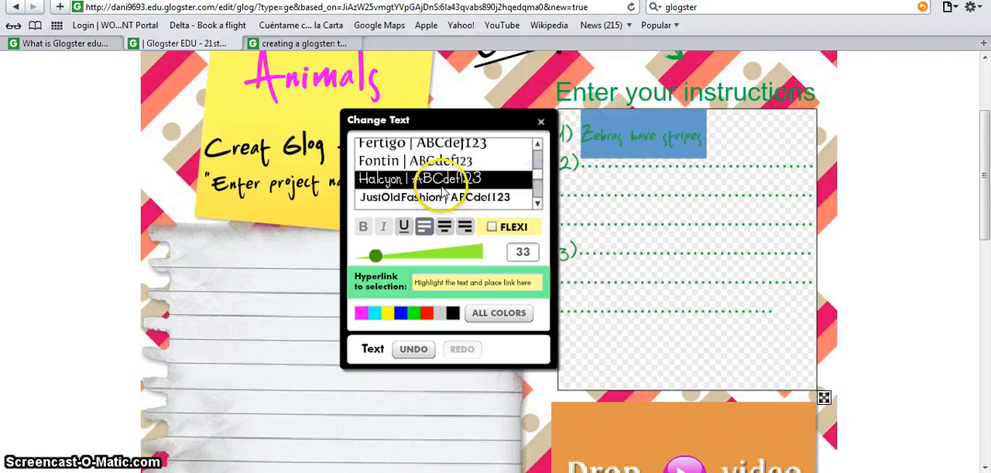
left_click(404, 231)
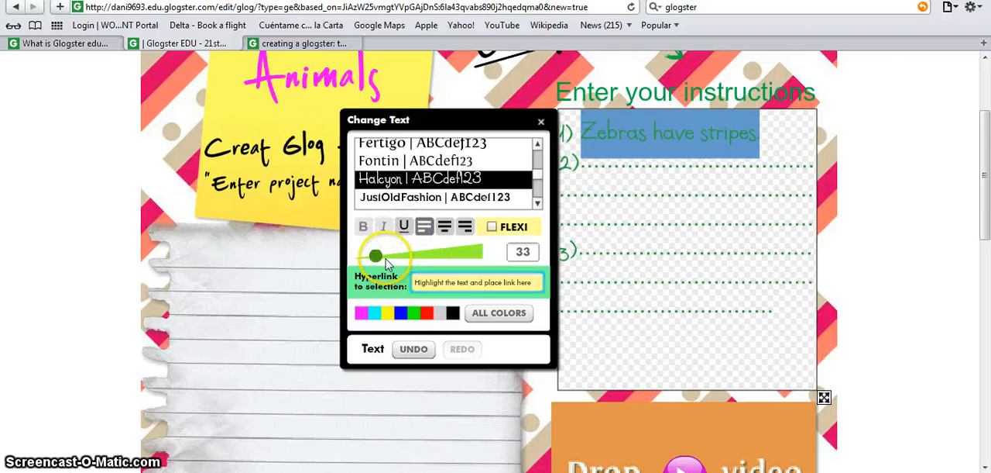
- Set the sentence "Zebras have stripes." to size 28 and colour it blue, finishing the text edit
left_click(377, 255)
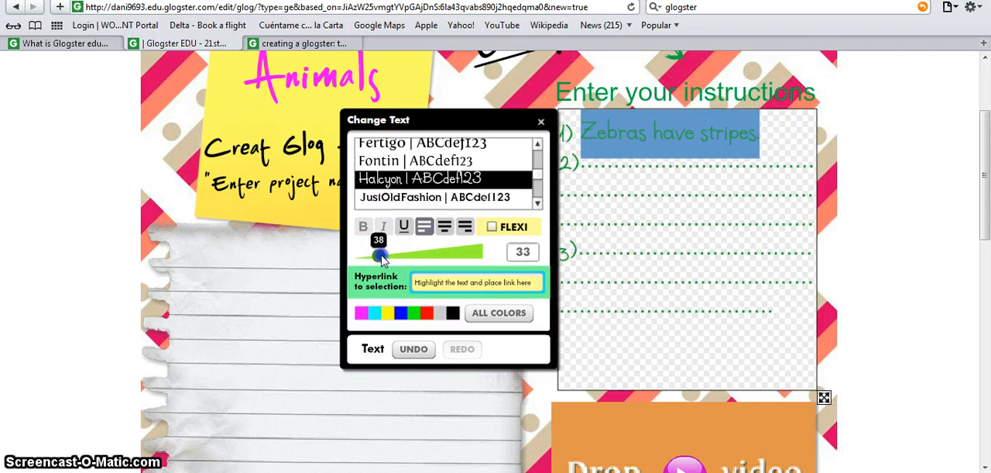
left_click_drag(374, 260, 374, 260)
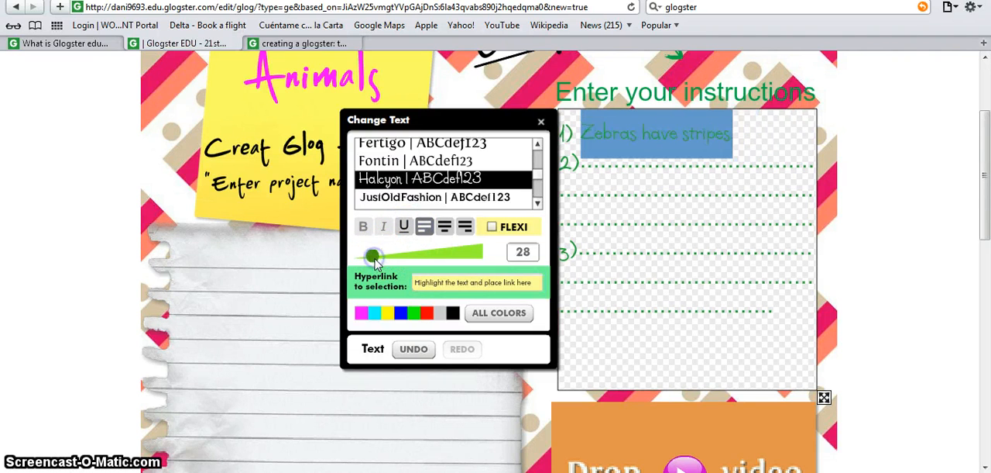
left_click(401, 313)
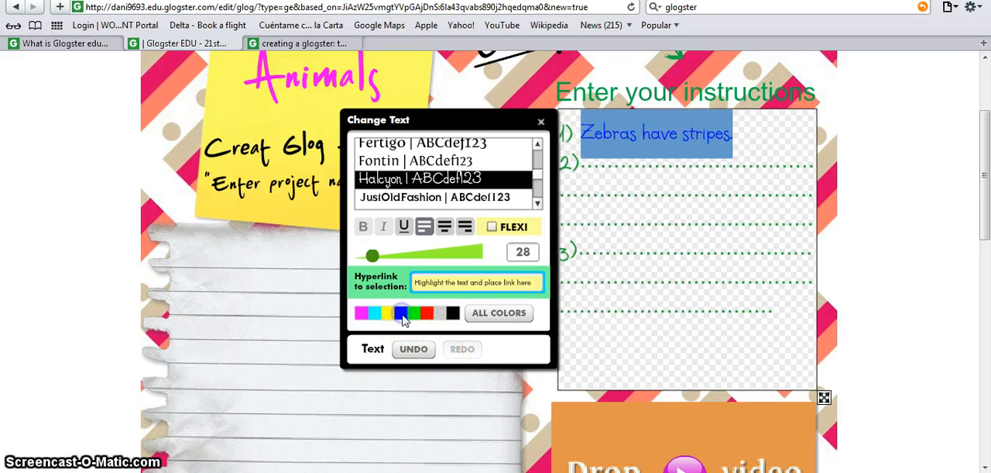
left_click(685, 270)
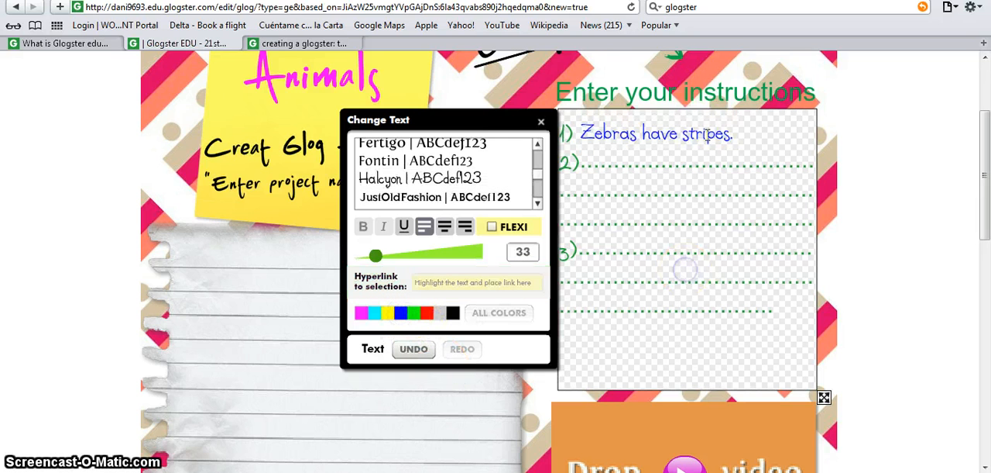
left_click(541, 123)
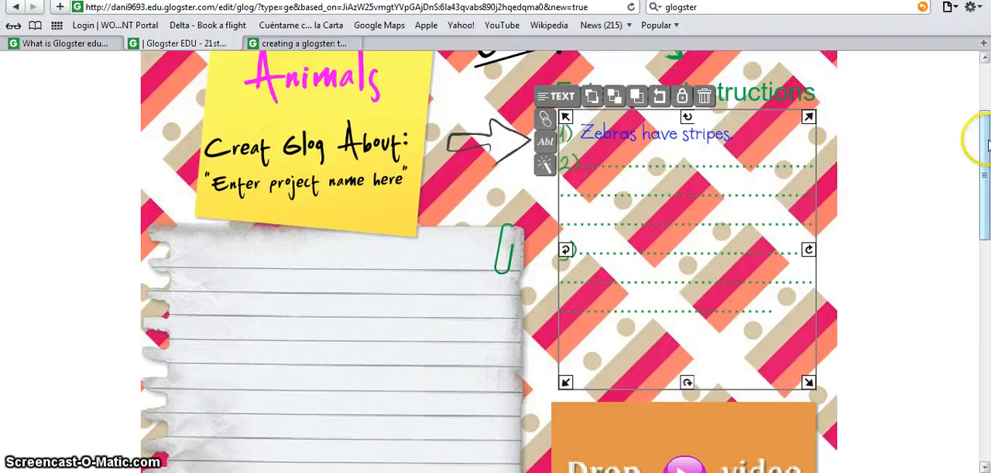
- Insert the "Glogster in 90 ..." video from My Videos into the glog and close the media library
left_click_drag(985, 139, 986, 210)
left_click(763, 267)
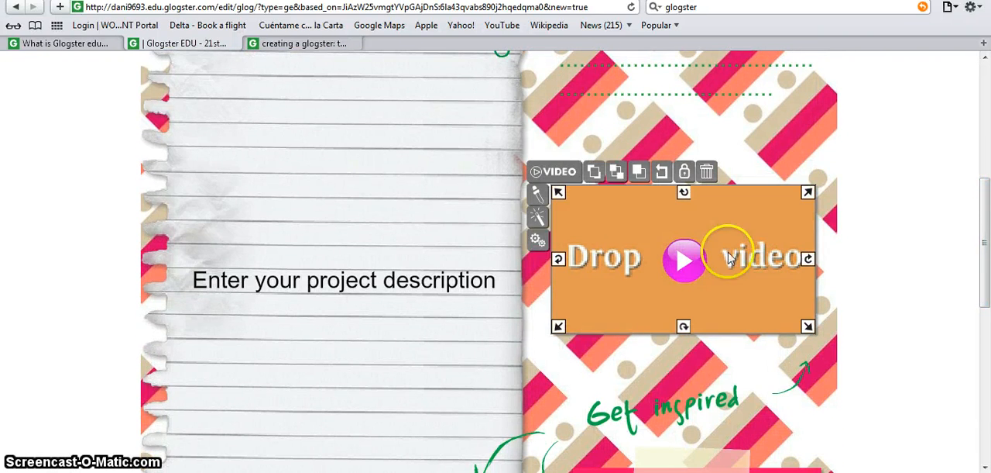
left_click(570, 179)
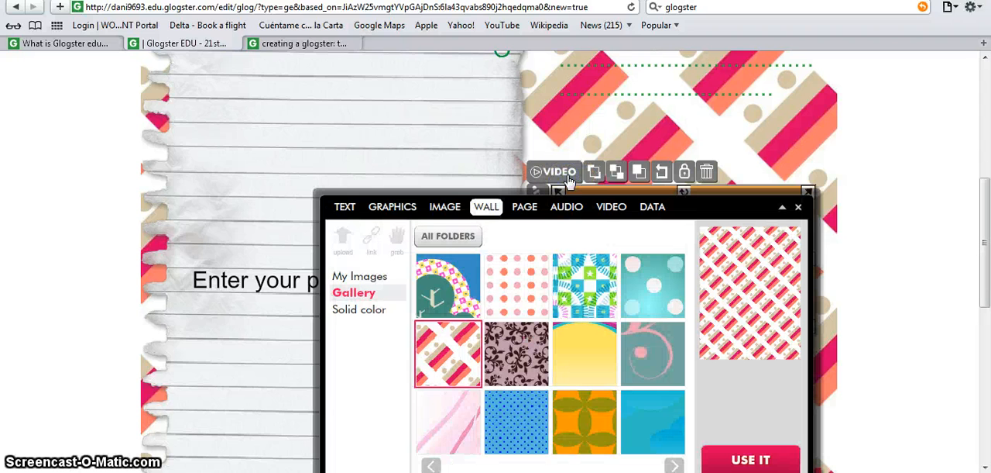
left_click(612, 207)
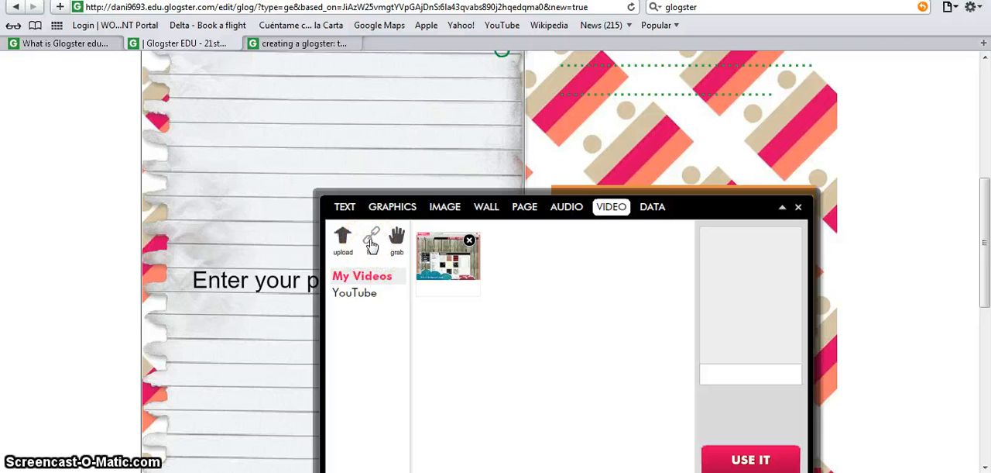
left_click(397, 246)
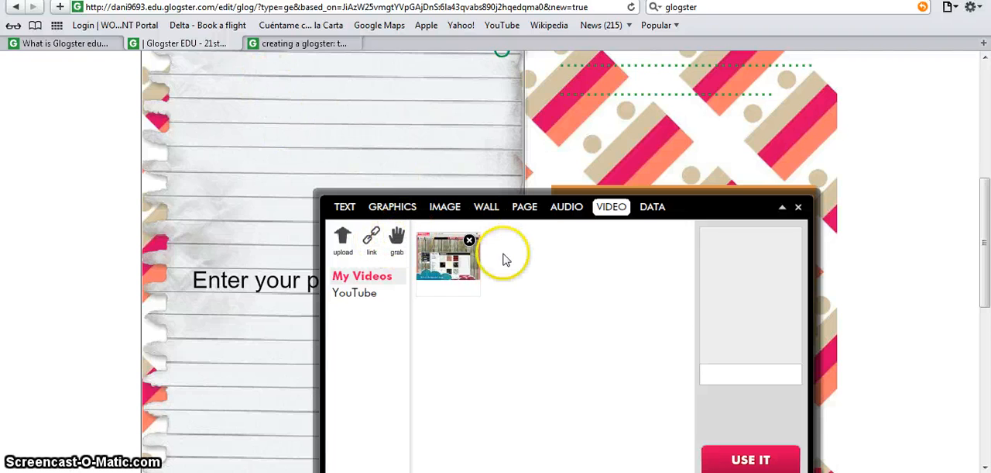
left_click(462, 272)
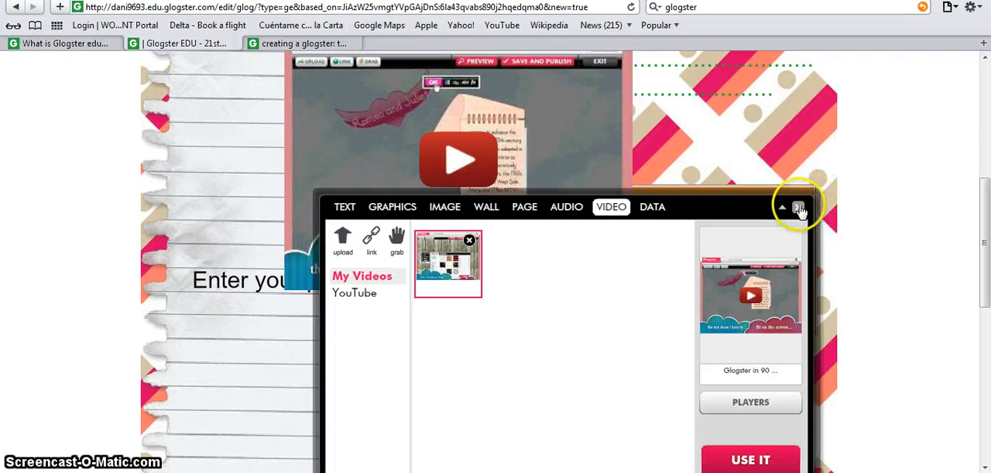
left_click(799, 209)
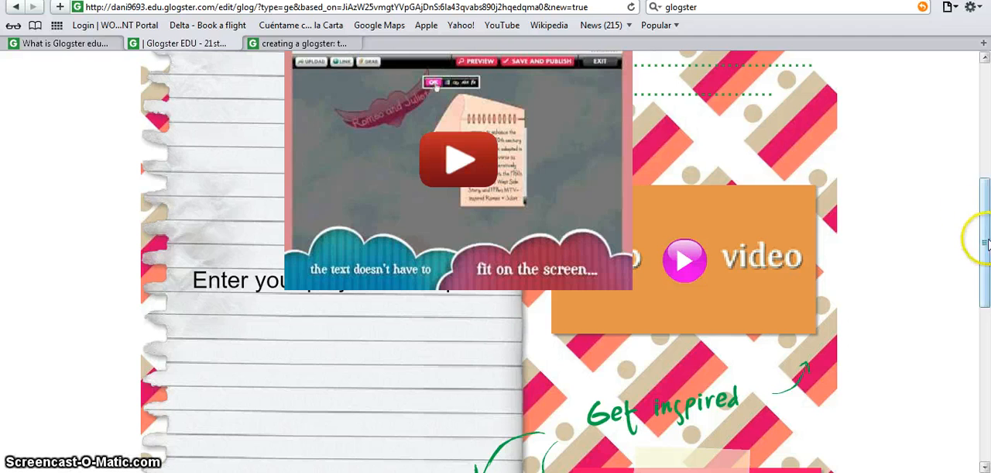
- Shrink the inserted video to about the width of the orange "Drop video" placeholder and move it over that placeholder
scroll(987, 233, "up", 2)
scroll(986, 234, "up", 1)
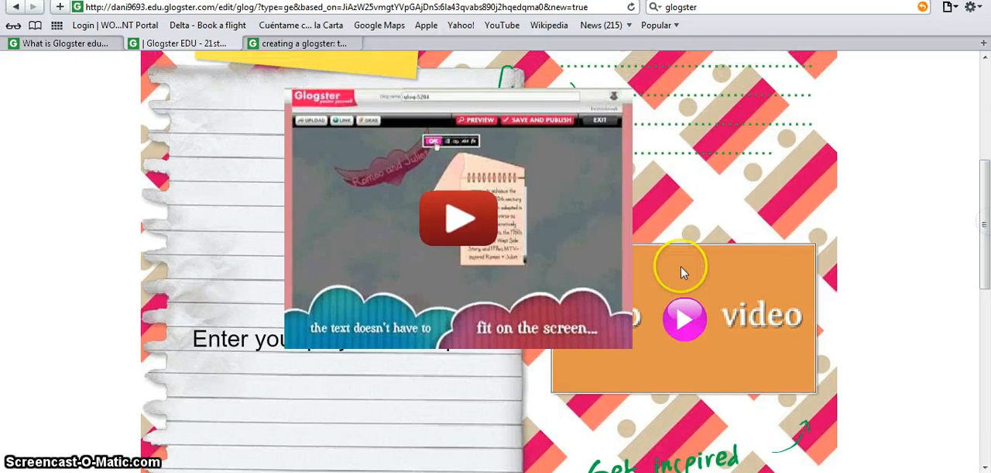
left_click(505, 258)
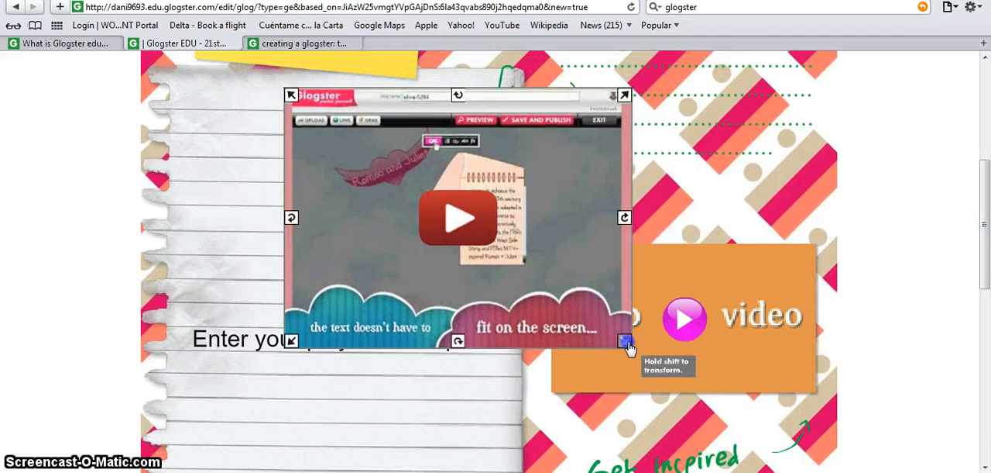
left_click_drag(627, 338, 566, 306)
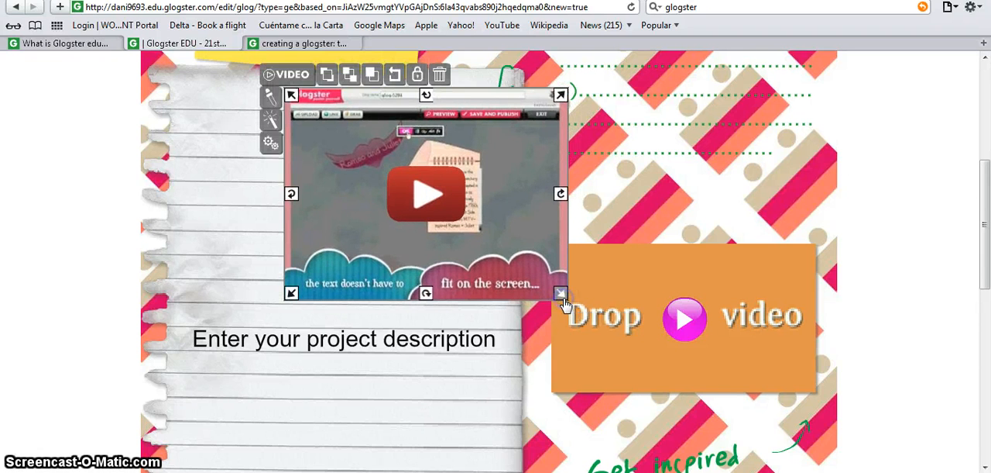
left_click_drag(425, 212, 696, 389)
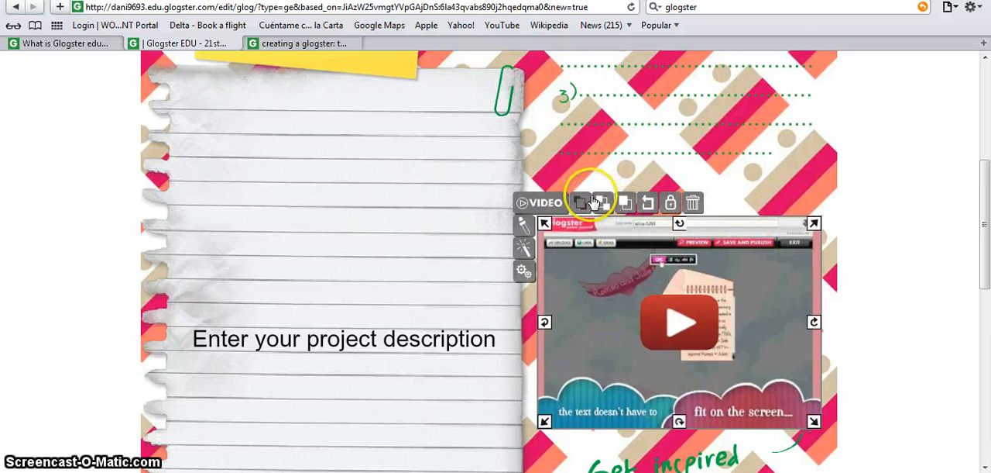
- Look at the autoplay and volume options in the video's media setup and close it without applying
left_click(523, 272)
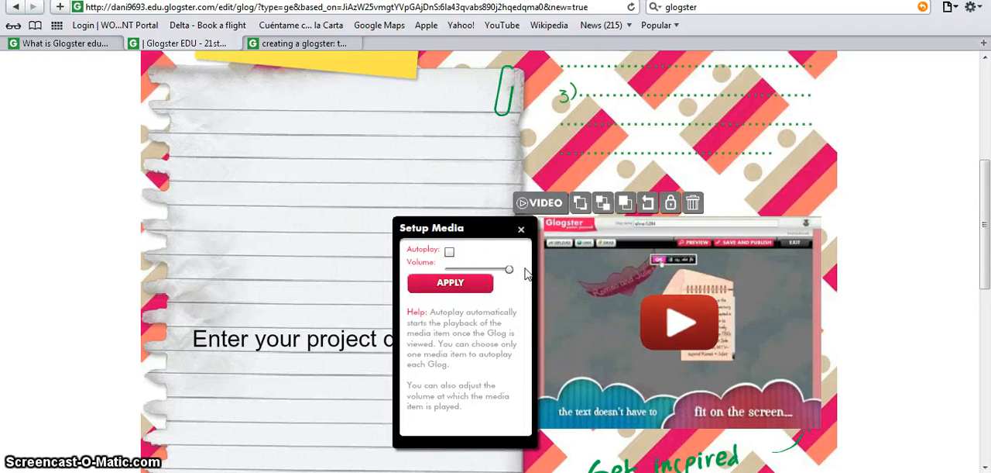
left_click(449, 252)
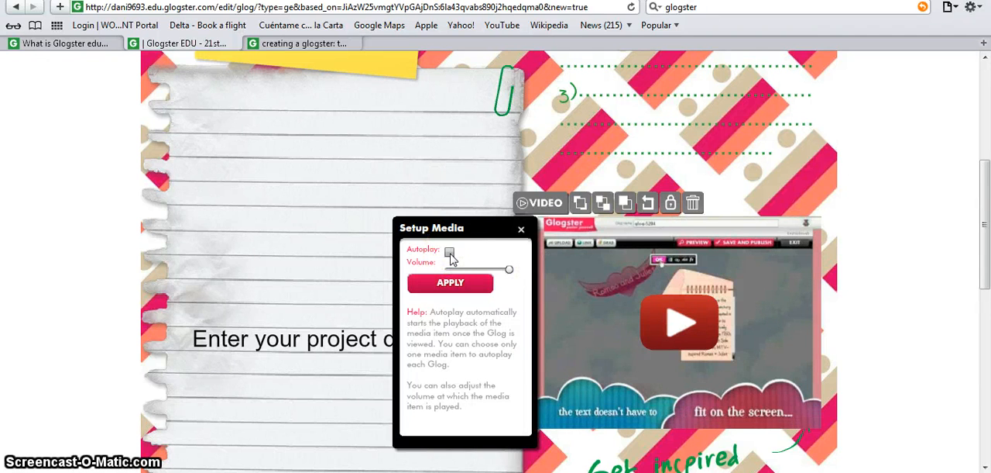
left_click_drag(511, 269, 493, 279)
left_click(522, 229)
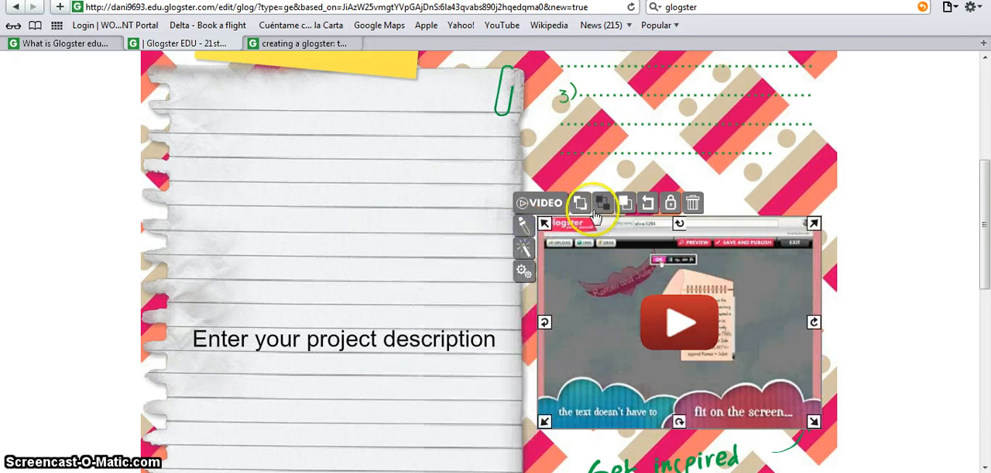
- Lock the video in place on the glog and select the locked video
left_click(673, 206)
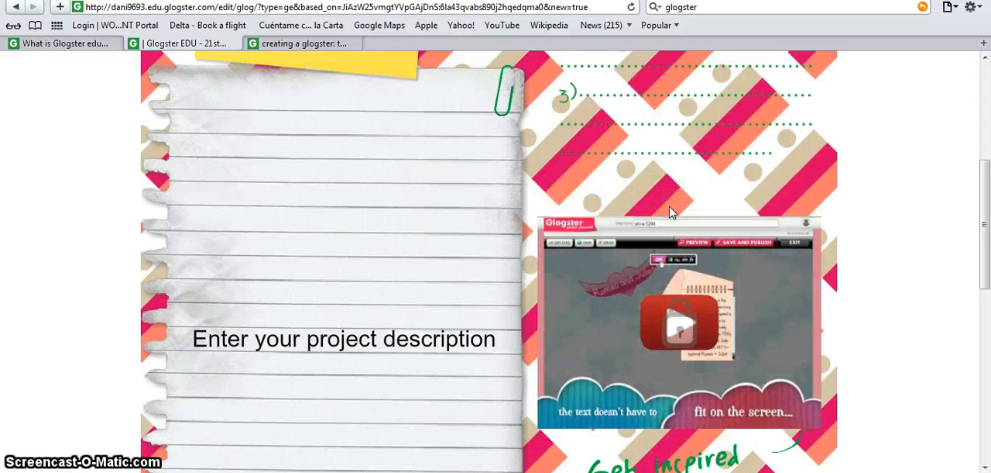
left_click(734, 236)
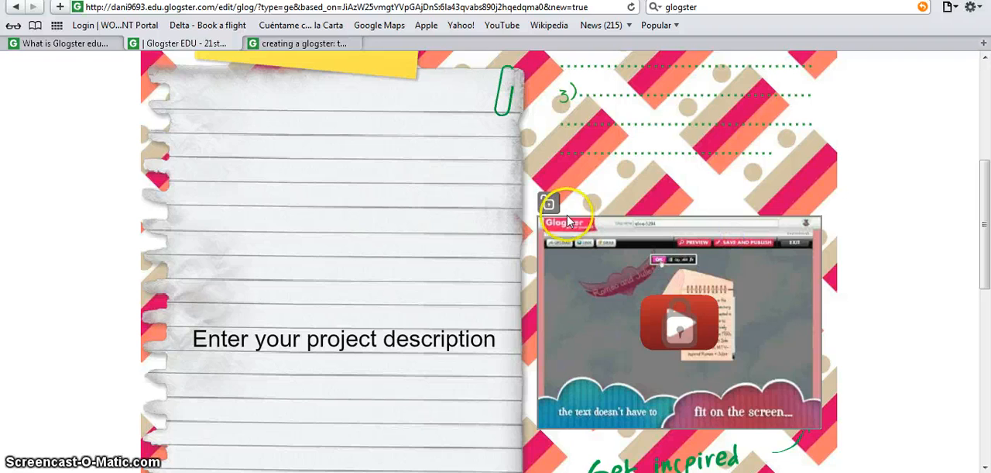
- Unlock the video, try duplicating it and delete the duplicate copy
left_click(555, 209)
left_click(627, 204)
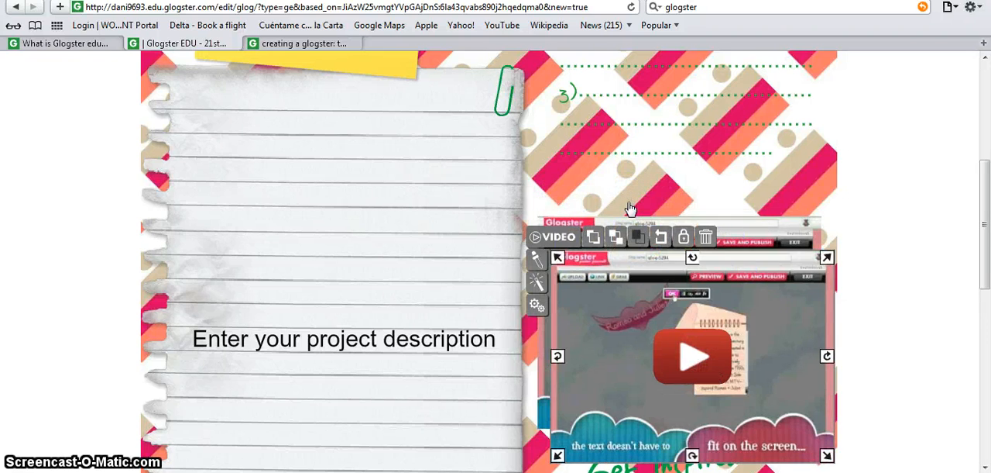
left_click(705, 236)
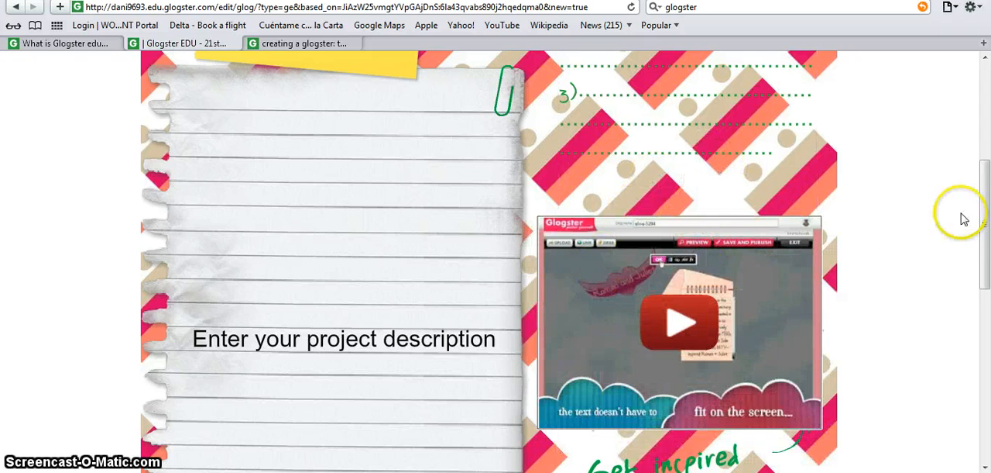
- Replace the green "Get inspired" text below the video with "Video!"
left_click_drag(988, 178, 988, 259)
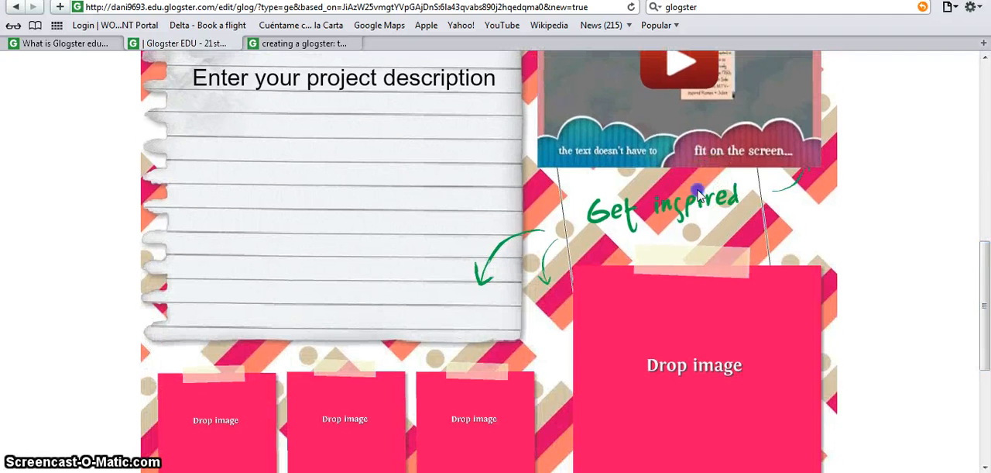
left_click(697, 192)
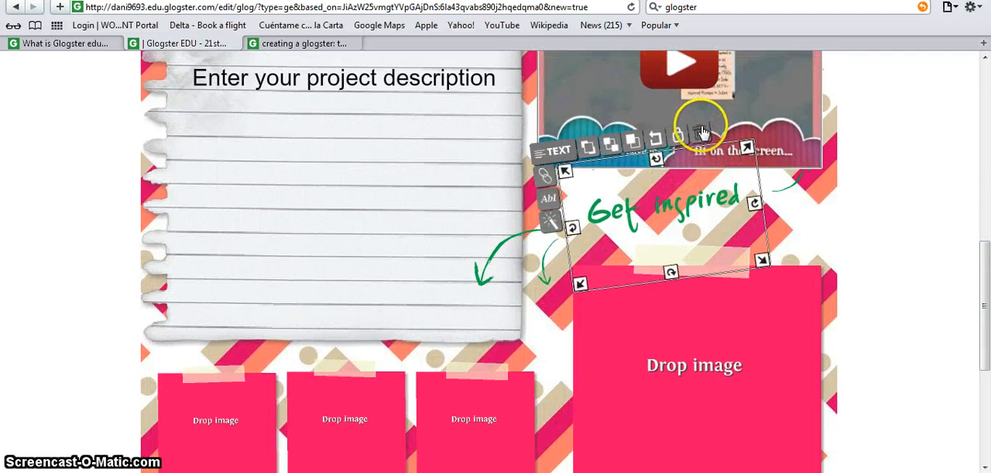
left_click(648, 208)
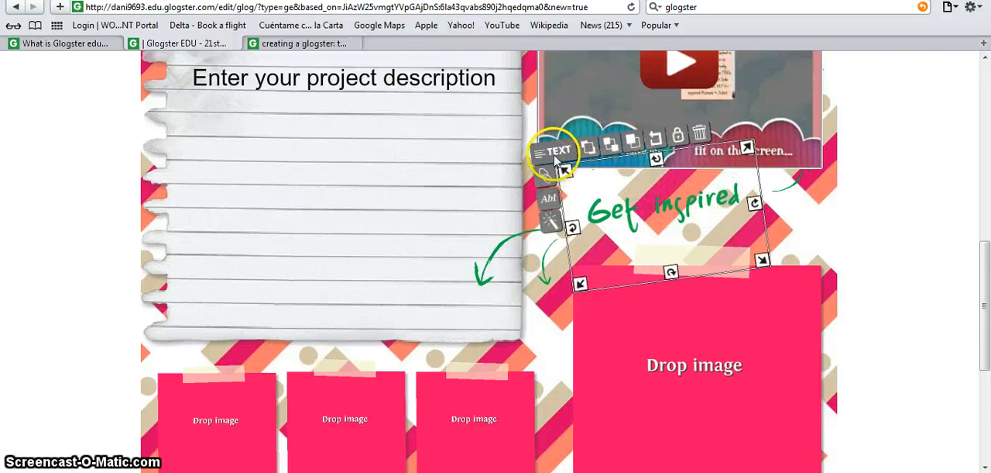
left_click(550, 196)
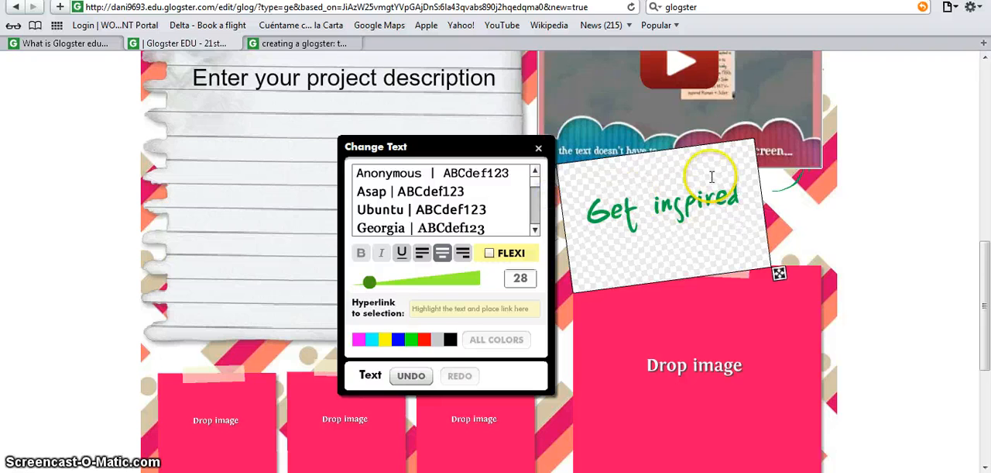
left_click_drag(748, 194, 583, 233)
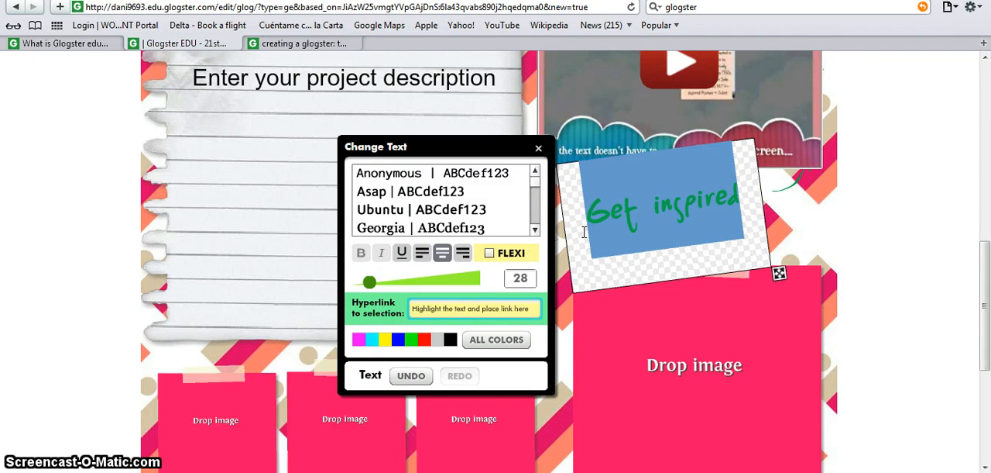
type("Vi")
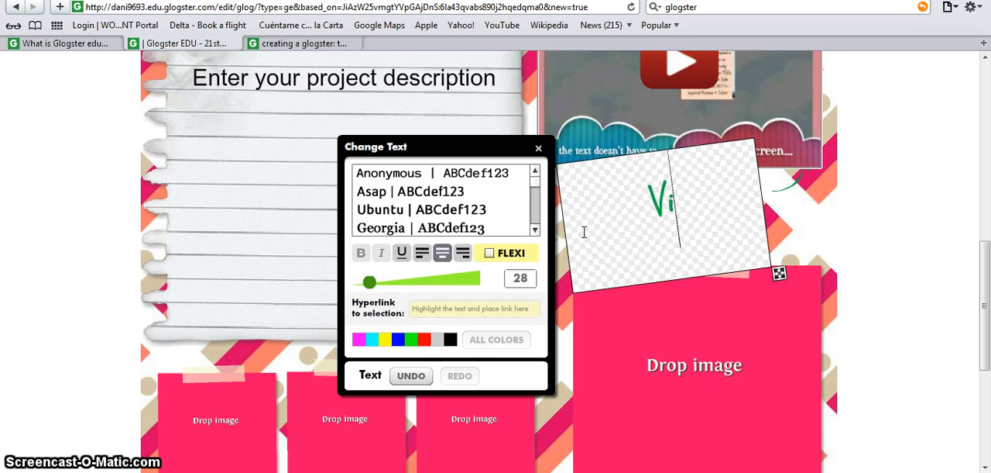
type("deo")
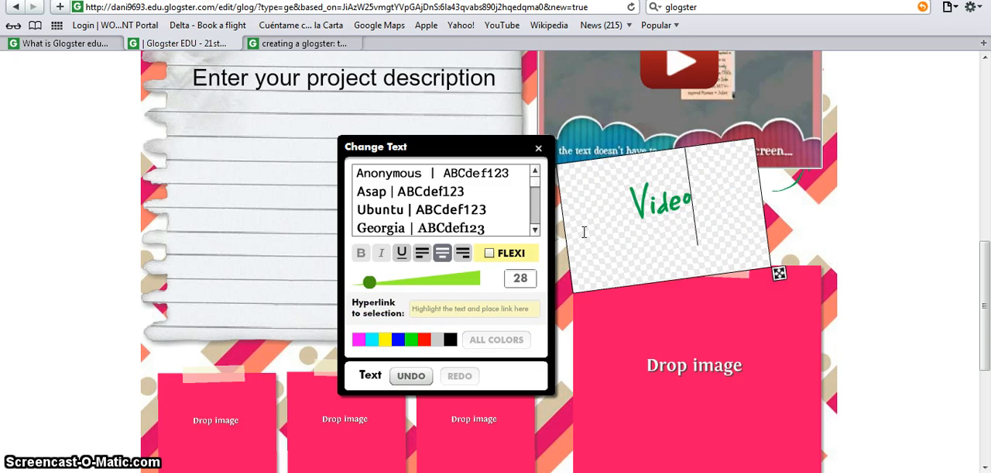
type("!")
- Colour the "Video!" text black and set its font to Asap
left_click_drag(707, 199, 609, 214)
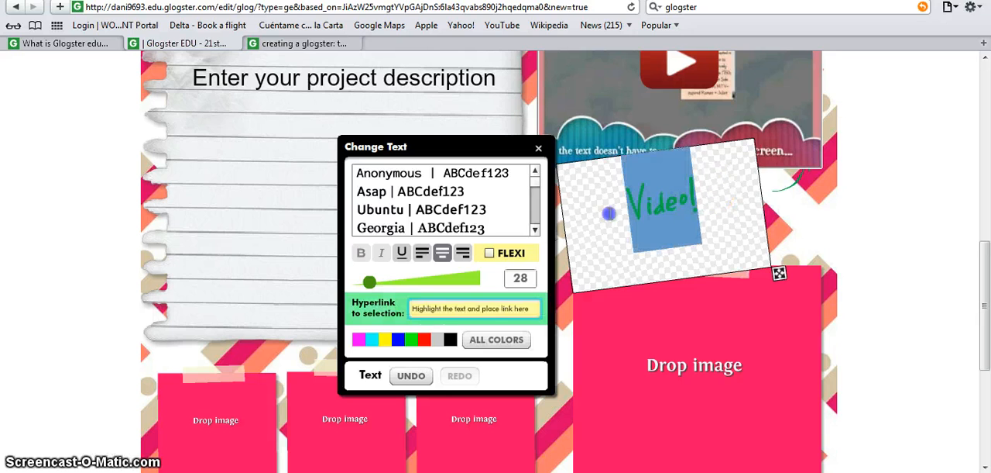
left_click(449, 340)
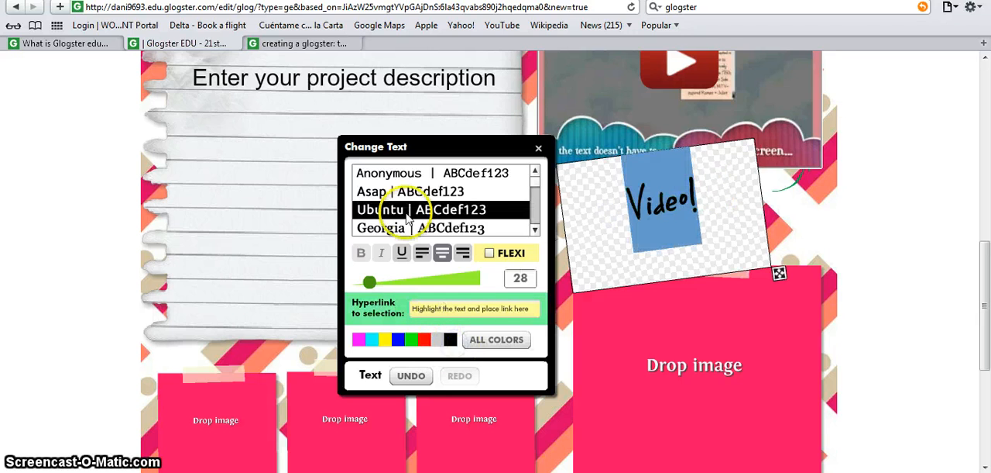
left_click(410, 200)
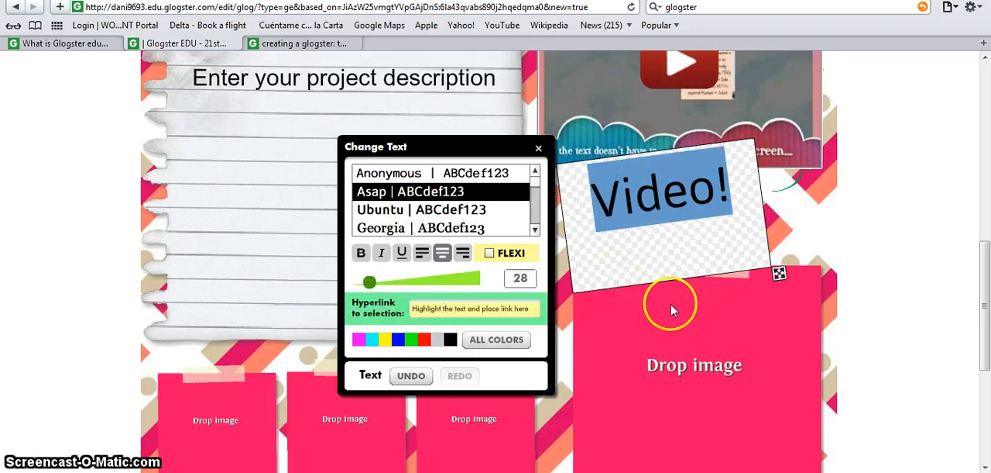
left_click(685, 263)
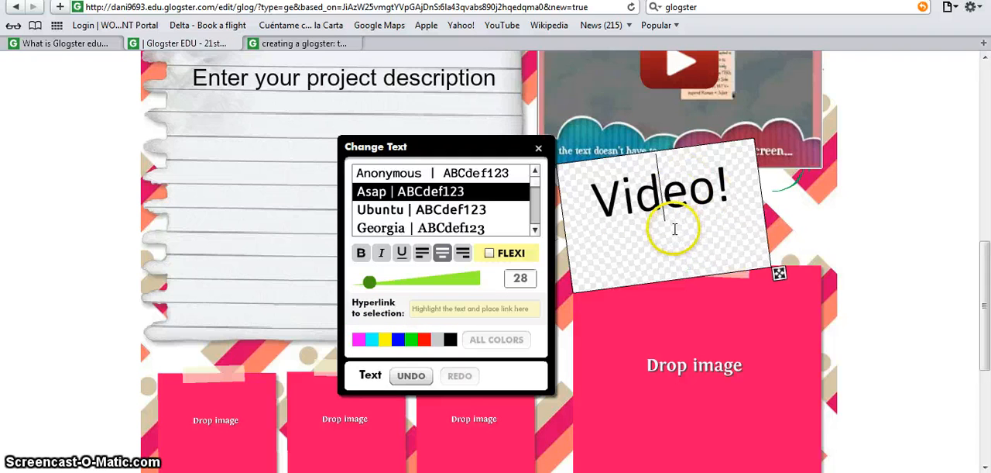
- Reduce the "Video!" text box's height to fit its single line and move it slightly lower between the video and the large image placeholder
left_click_drag(779, 275, 790, 234)
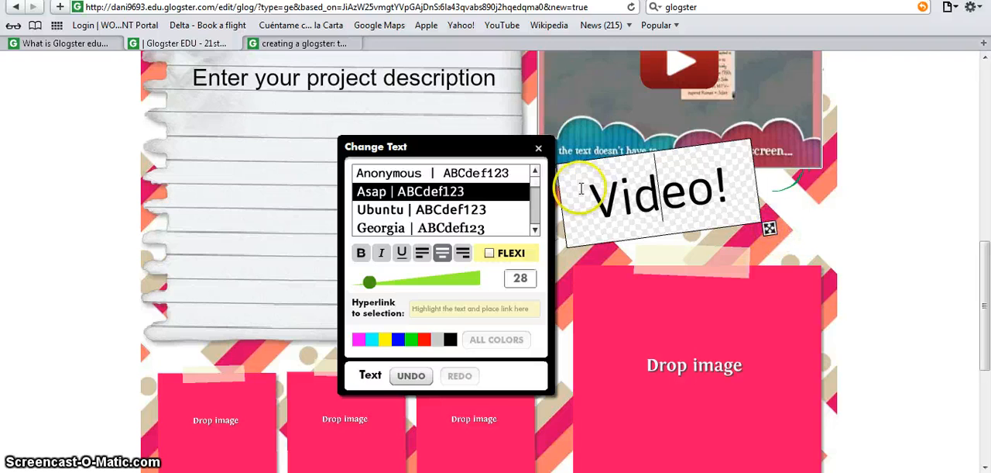
left_click(766, 245)
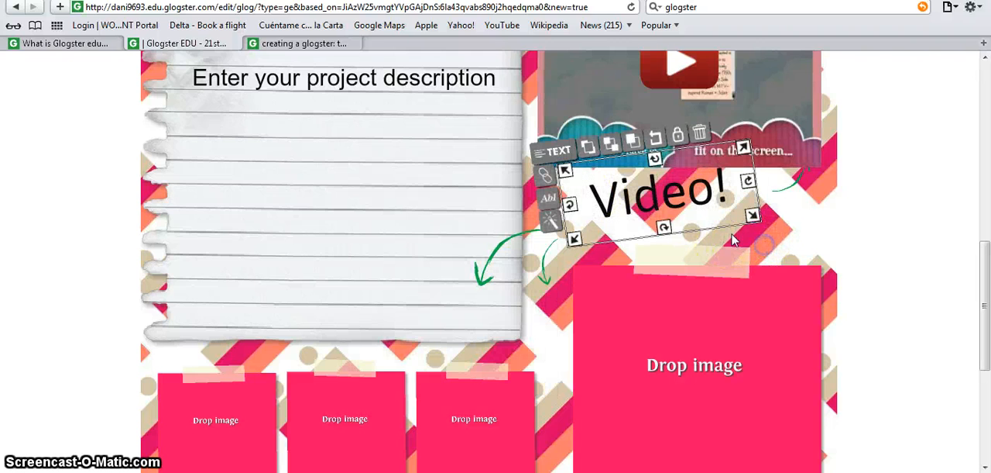
left_click(696, 194)
left_click_drag(671, 177, 678, 195)
left_click(804, 223)
left_click(797, 185)
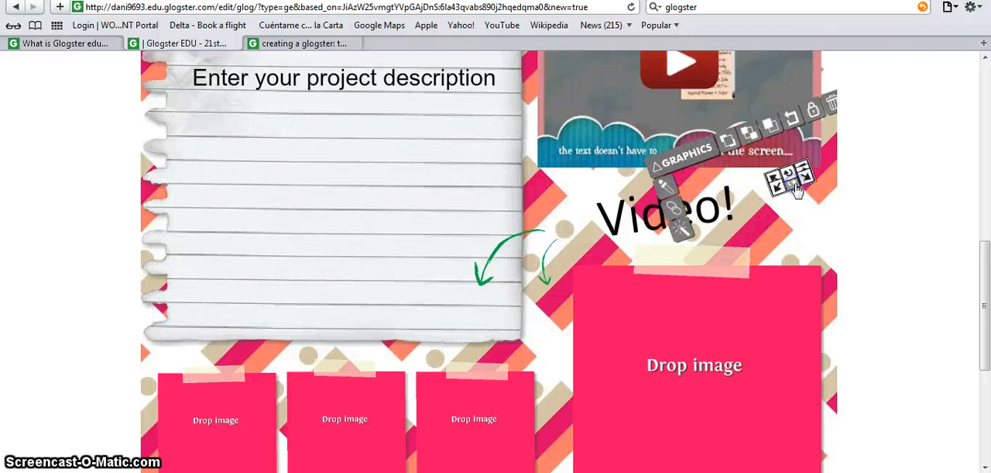
left_click(810, 214)
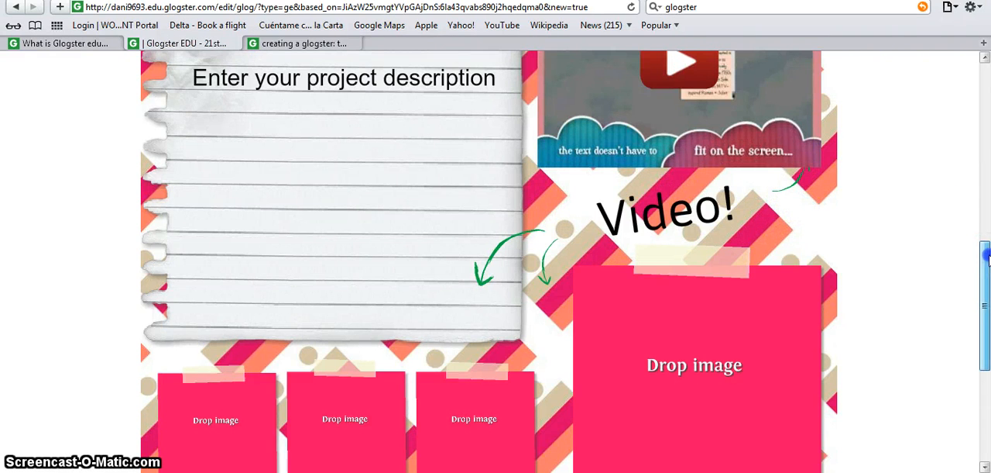
- Open the media library and insert the light bulb from the Start graphics collection into the glog
left_click_drag(985, 255, 987, 279)
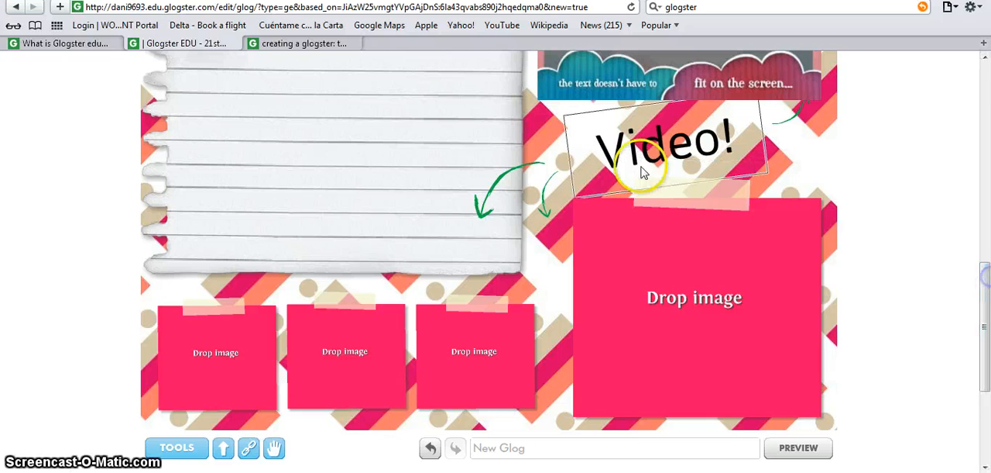
left_click(652, 249)
left_click(654, 245)
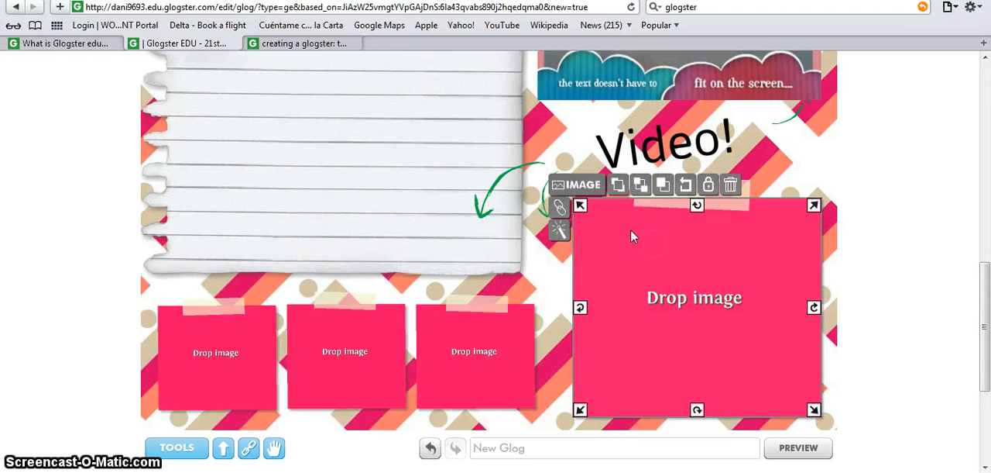
left_click(584, 189)
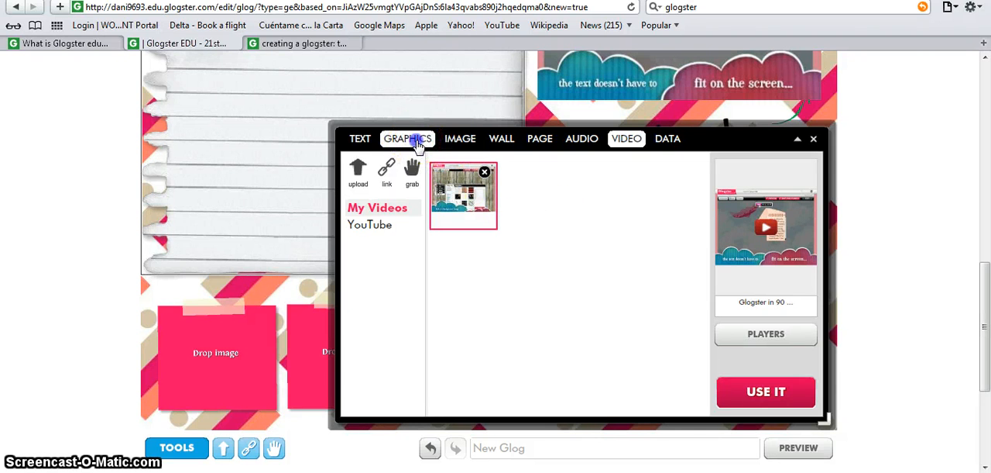
left_click(414, 141)
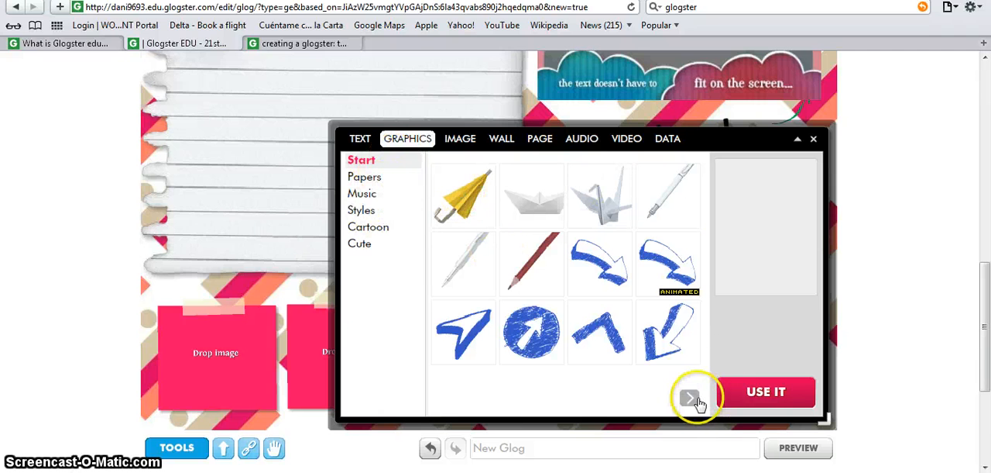
left_click(690, 398)
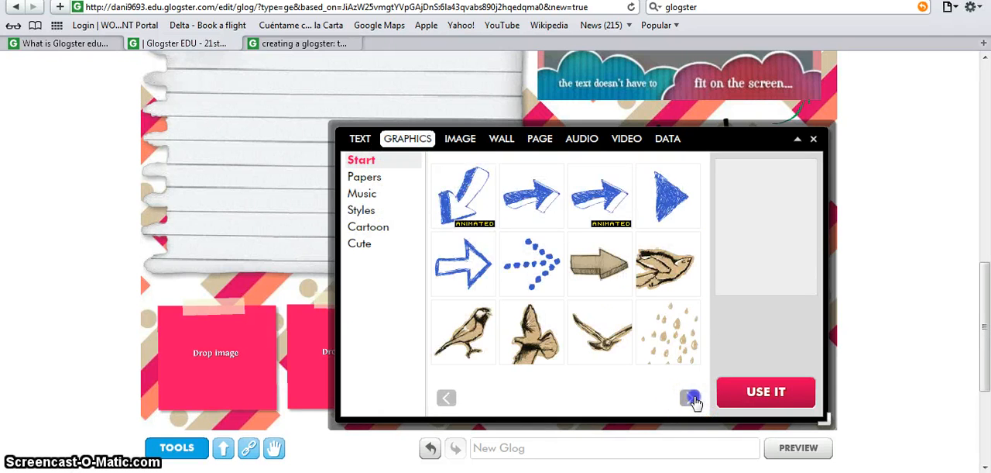
left_click(692, 398)
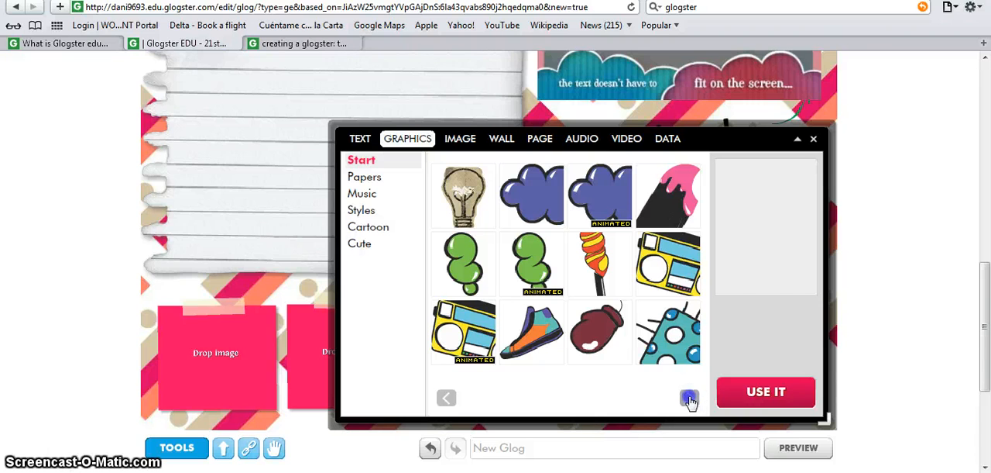
left_click(465, 197)
left_click(810, 392)
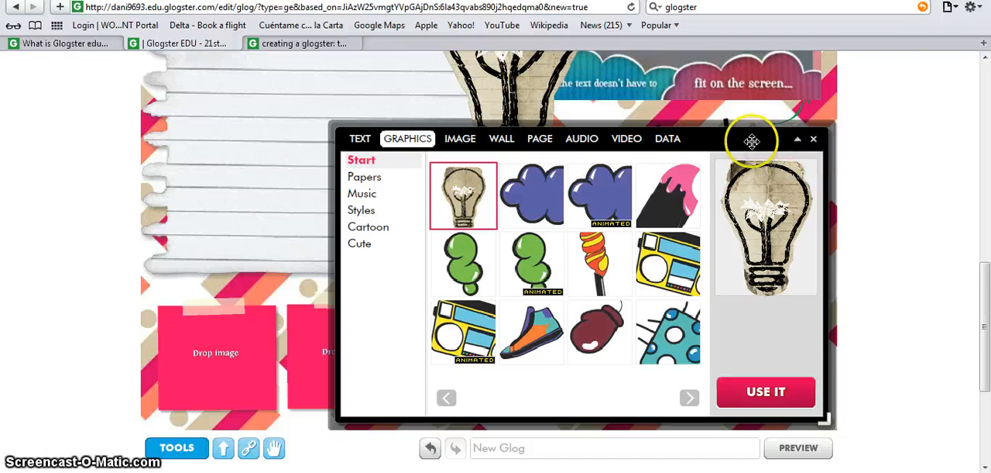
- Move the light bulb onto the lined paper over the project description and tilt it counterclockwise
left_click_drag(748, 144, 750, 144)
left_click_drag(986, 271, 986, 215)
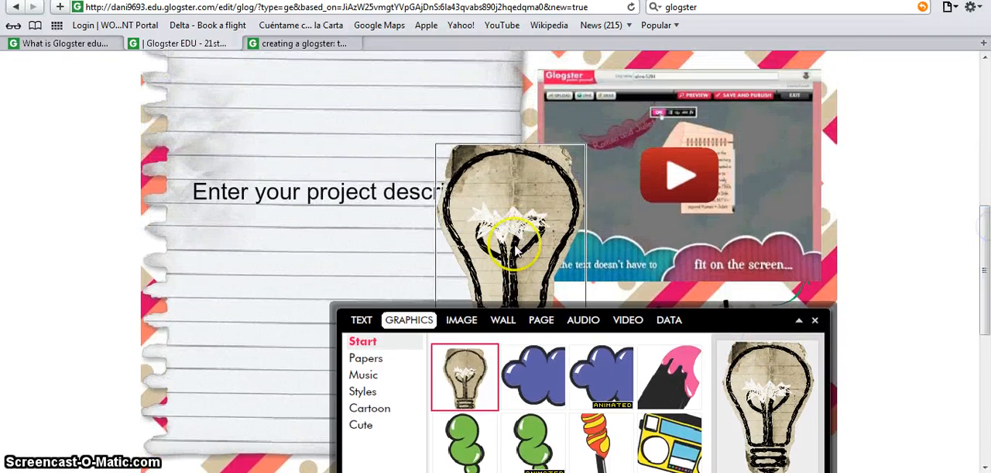
left_click_drag(511, 243, 315, 164)
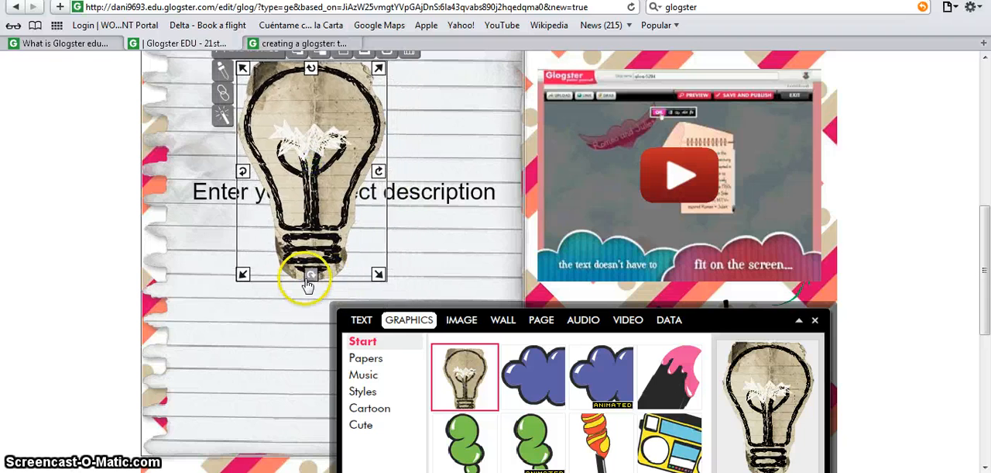
left_click_drag(309, 277, 312, 259)
left_click(468, 265)
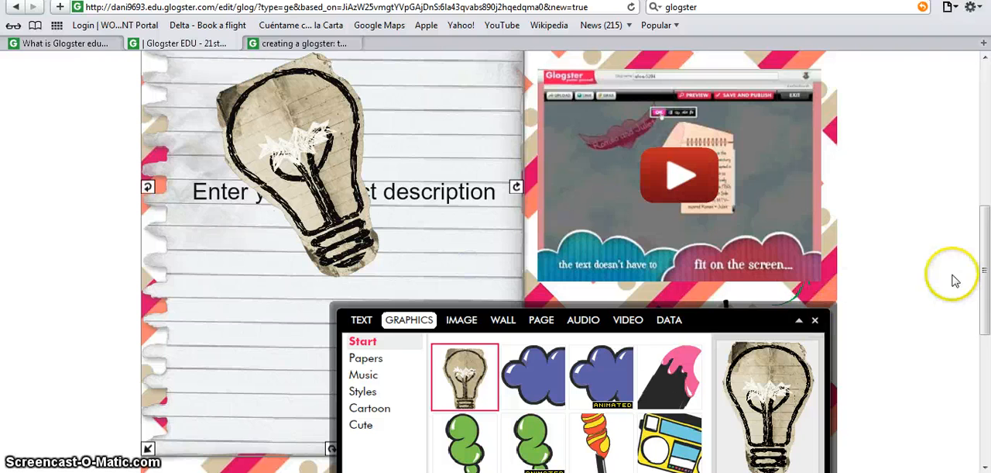
- Choose the physics poster "220px-Glog-Glog...png" from My Images in the media library
left_click_drag(980, 272, 985, 346)
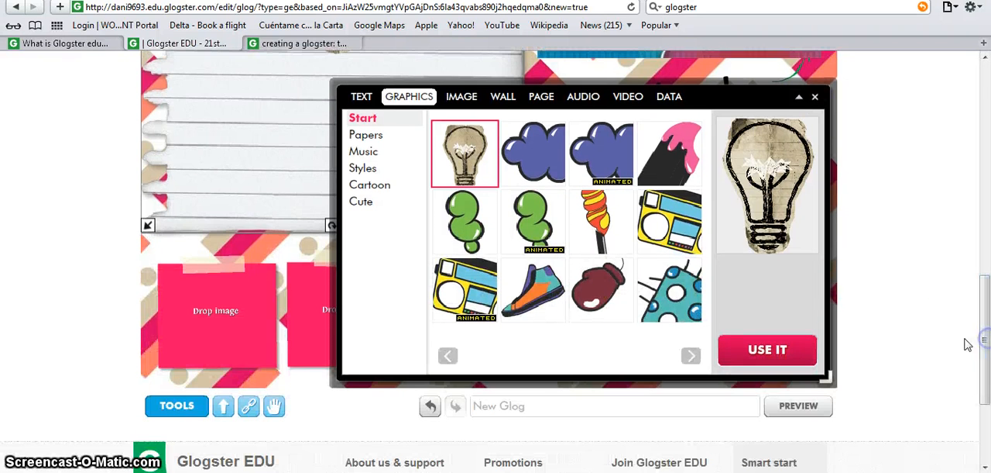
left_click(465, 98)
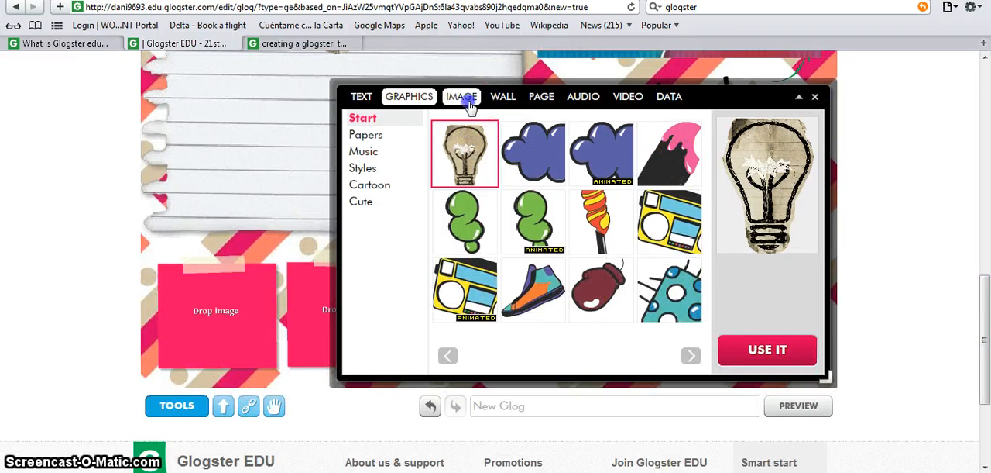
left_click(377, 170)
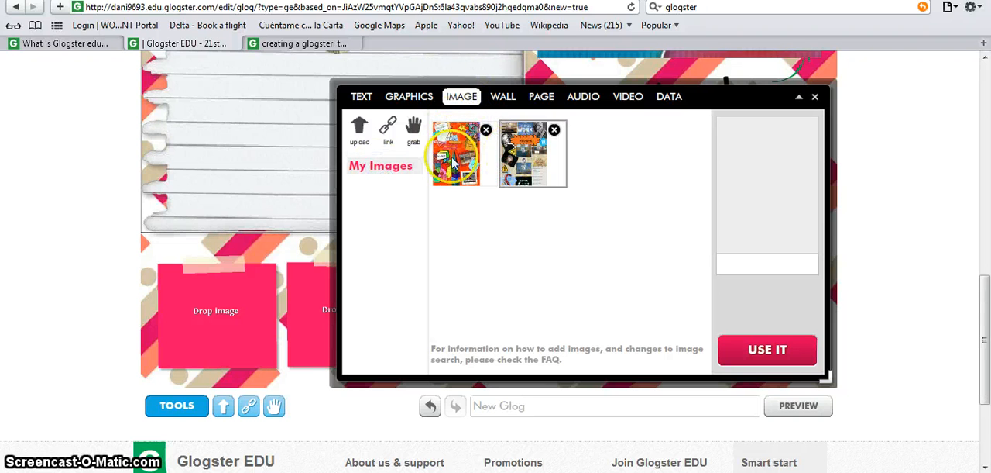
left_click(362, 149)
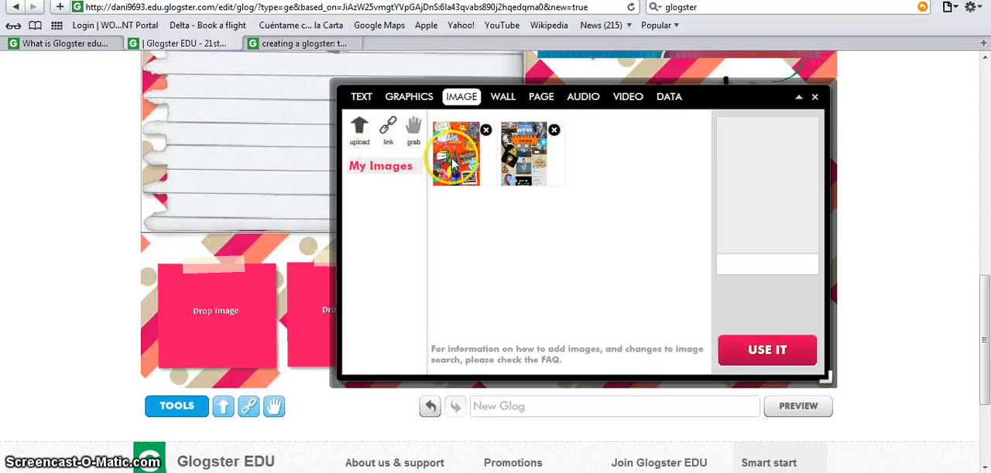
left_click(524, 153)
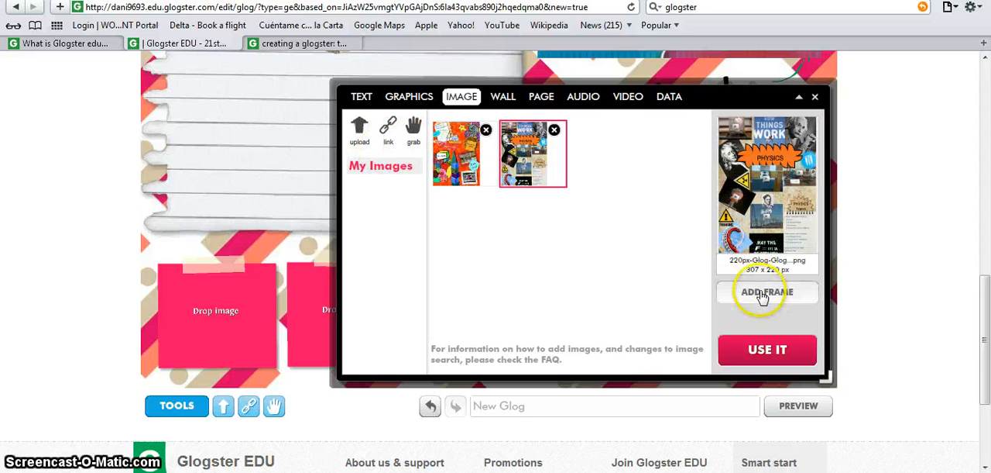
- Give the physics poster image the black-and-white brush-stroke frame from the Music collection, insert it into the glog and close the media library
left_click(764, 294)
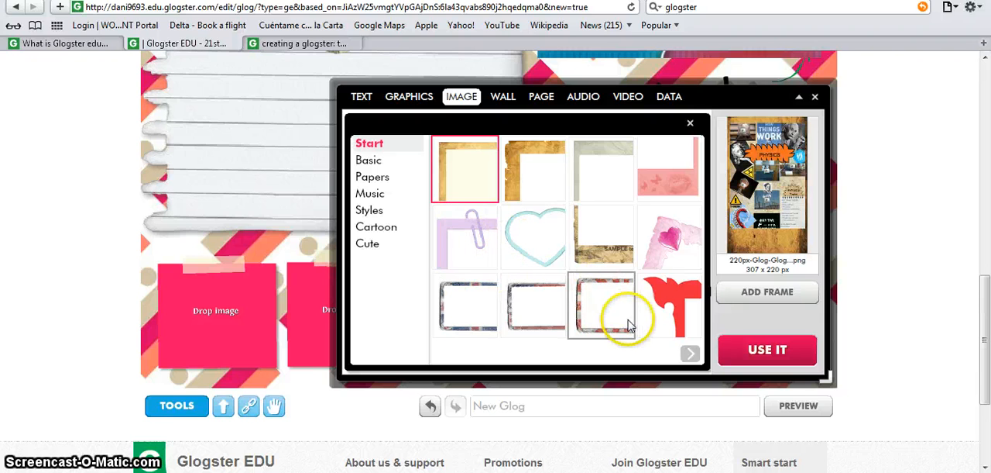
left_click(694, 351)
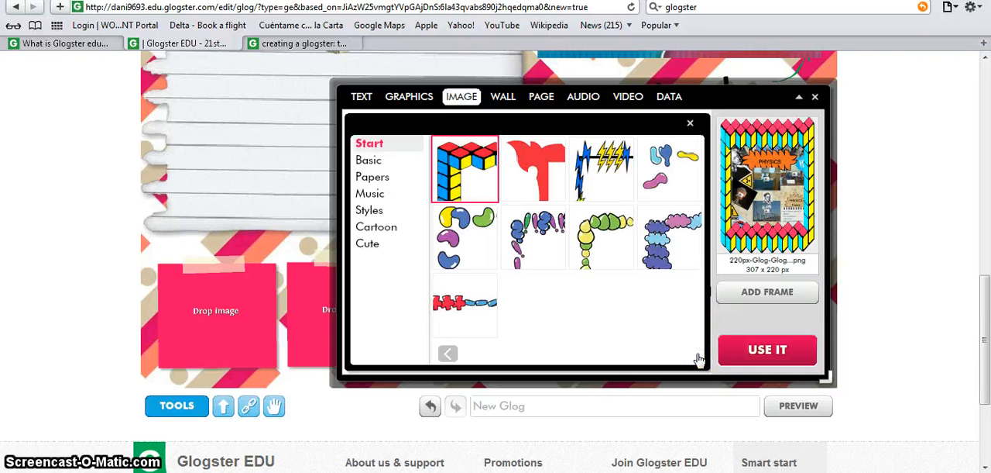
left_click(380, 164)
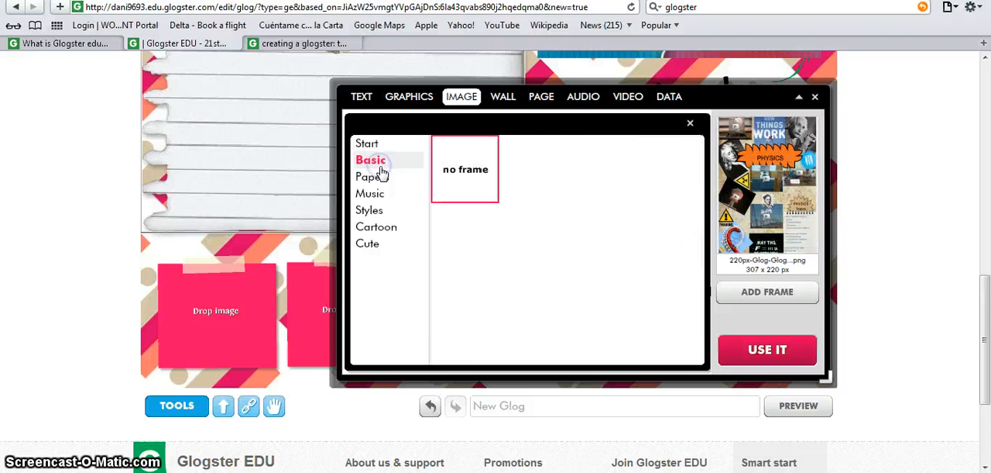
left_click(370, 193)
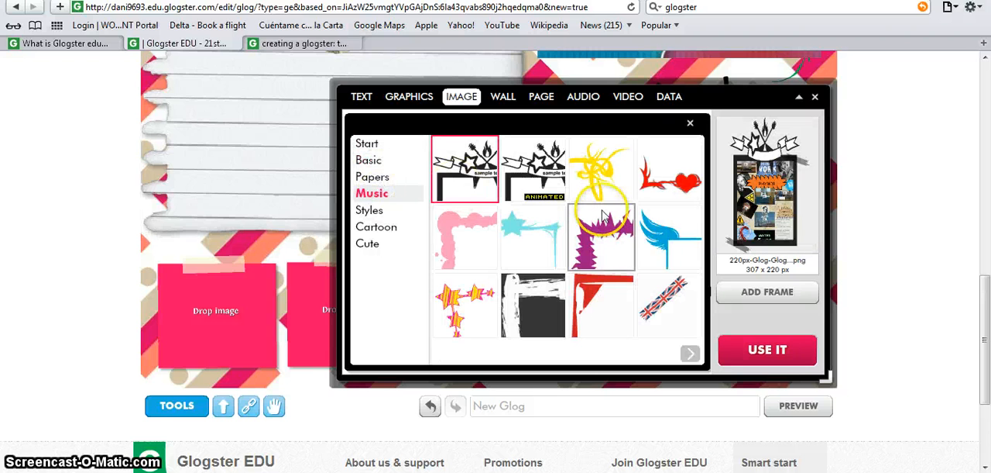
left_click(531, 306)
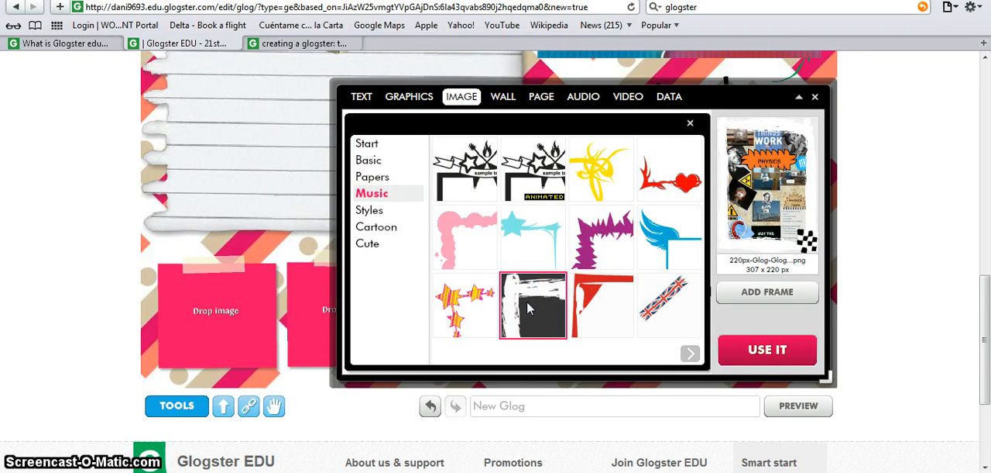
left_click(765, 350)
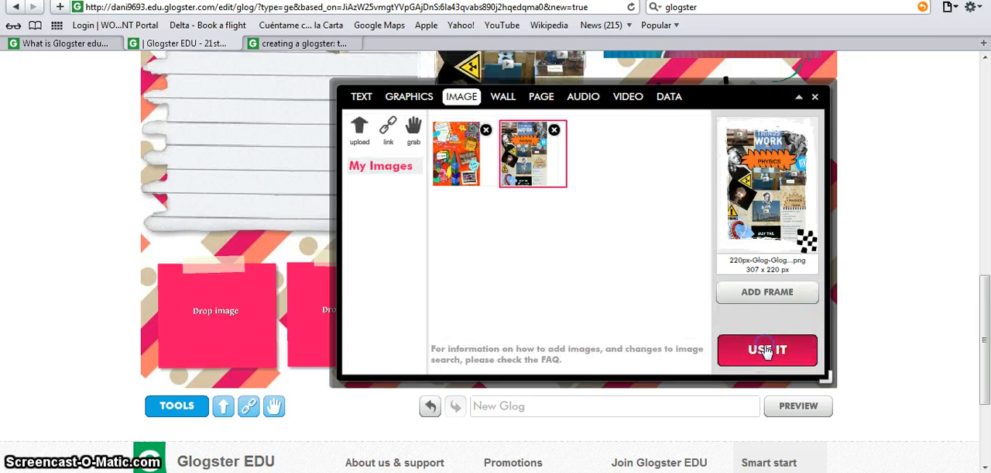
left_click(815, 97)
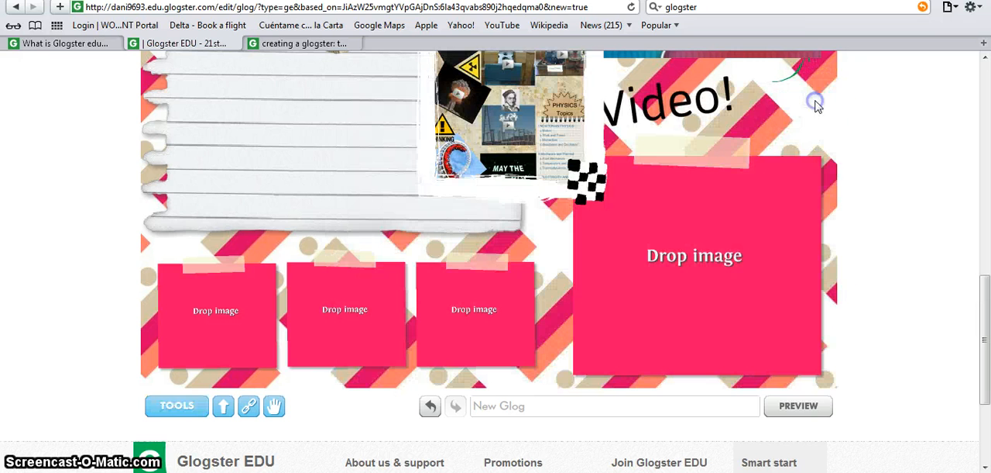
- Fit the framed physics poster over the large image placeholder below "Video!" at a slightly smaller size and delete the pink placeholder behind it
left_click_drag(987, 270, 982, 248)
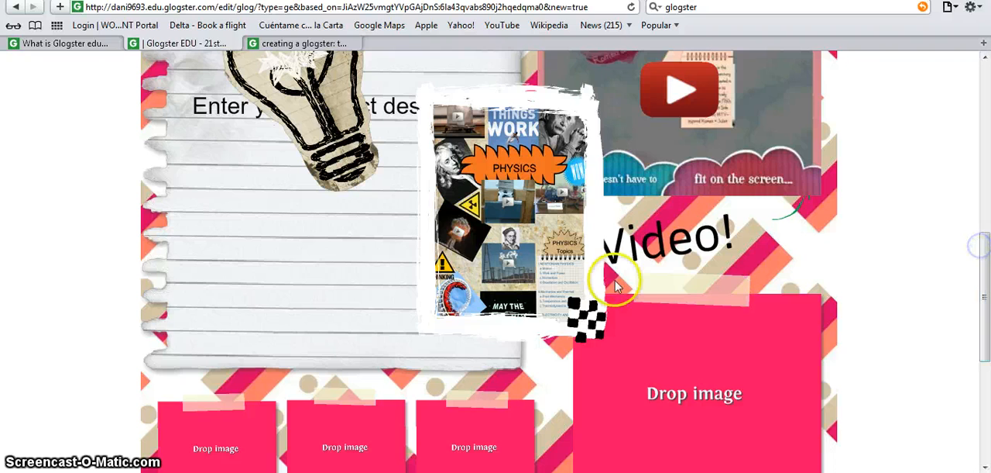
left_click_drag(463, 230, 640, 412)
left_click_drag(984, 281, 987, 319)
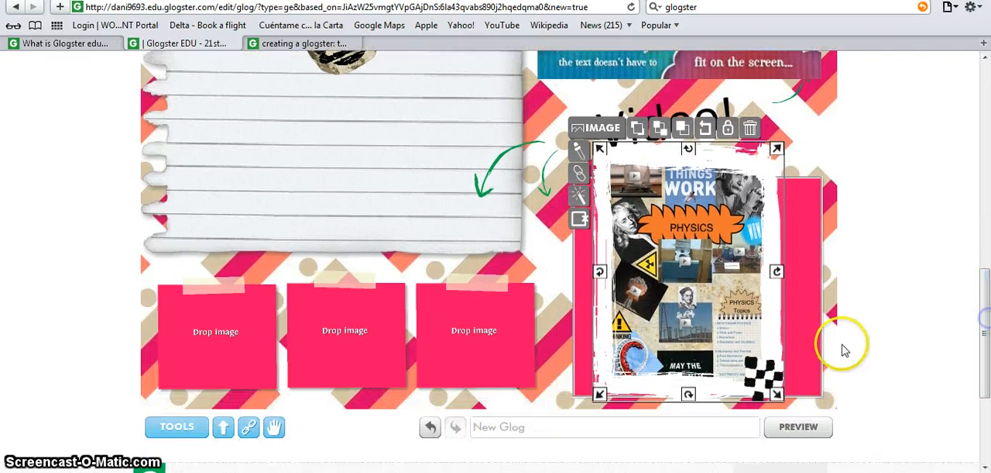
left_click_drag(779, 393, 770, 380)
left_click_drag(703, 248, 712, 276)
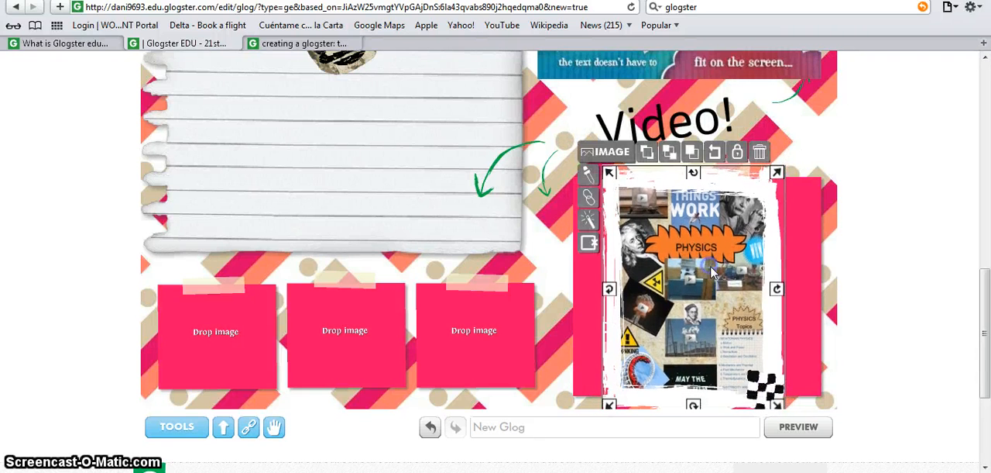
left_click(812, 201)
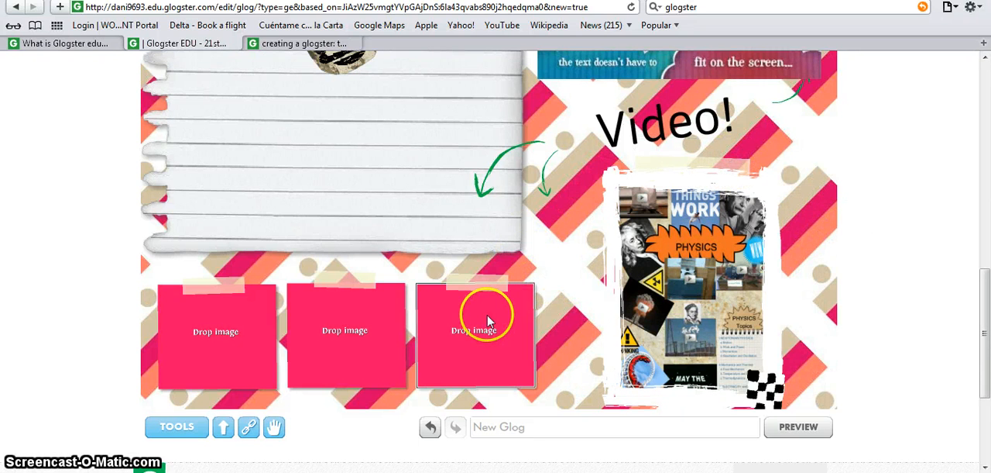
- Look at the audio section of the media library and close the library without adding anything
left_click(176, 427)
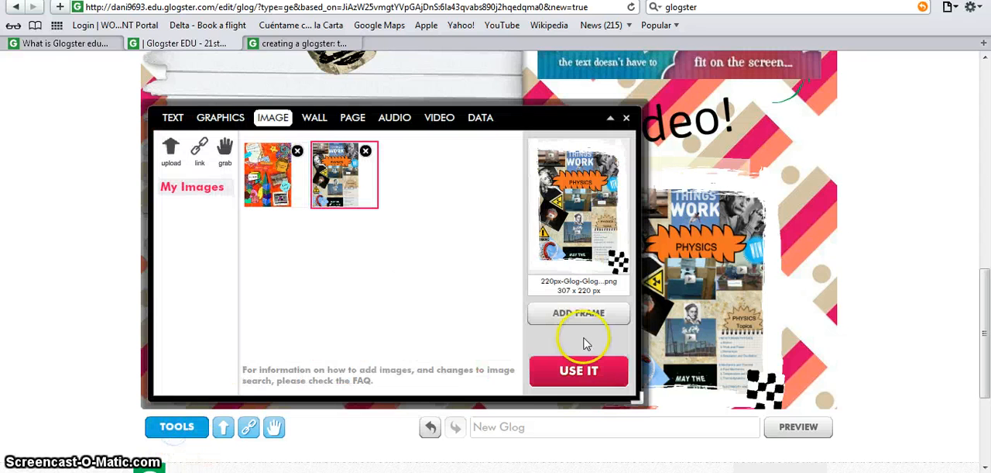
left_click(397, 120)
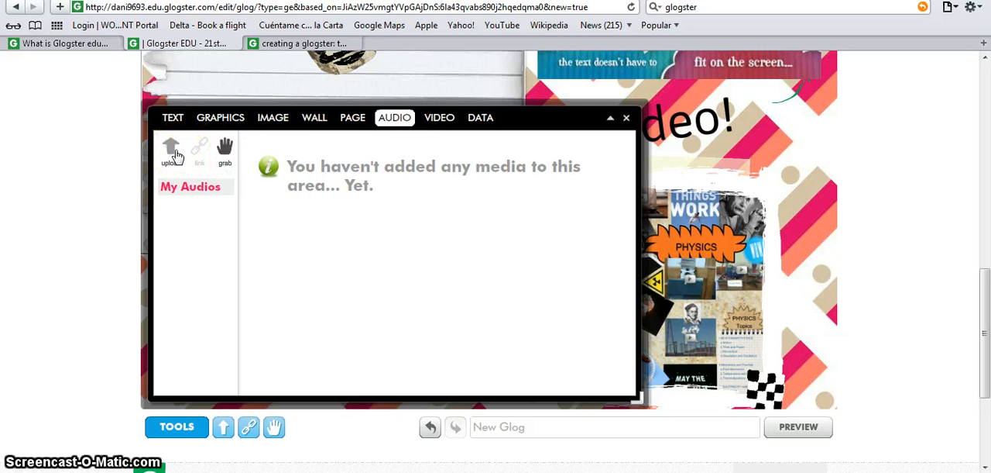
left_click(627, 117)
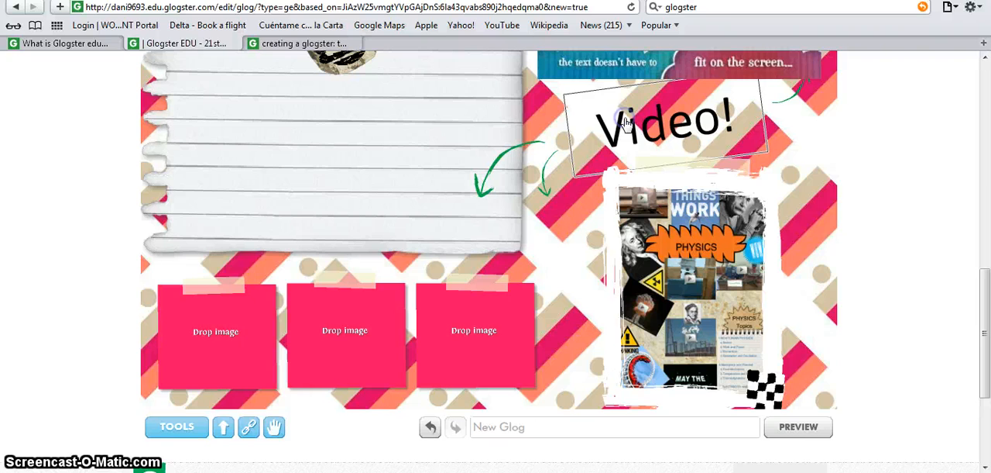
- Switch to the finished "creating a glogster" glog, enlarge it and examine its steps, description text and embedded video
left_click(317, 41)
left_click(811, 72)
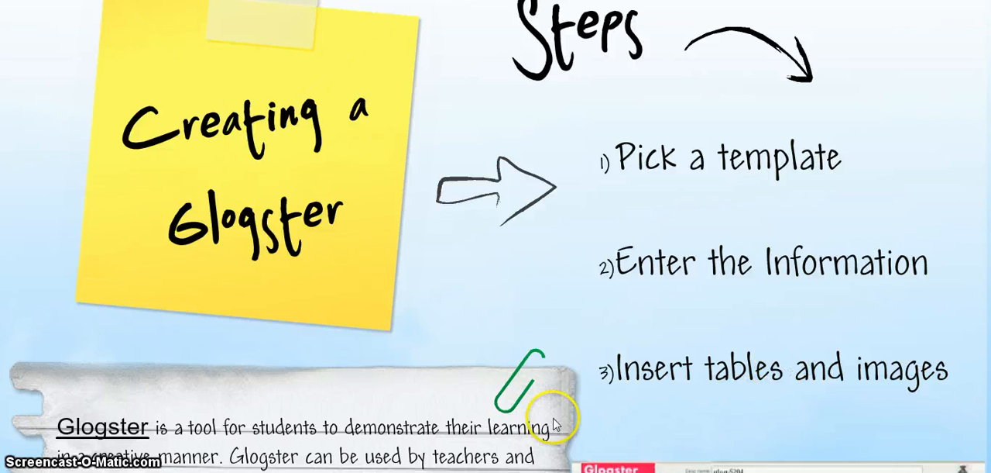
scroll(533, 461, "down", 3)
scroll(533, 461, "down", 2)
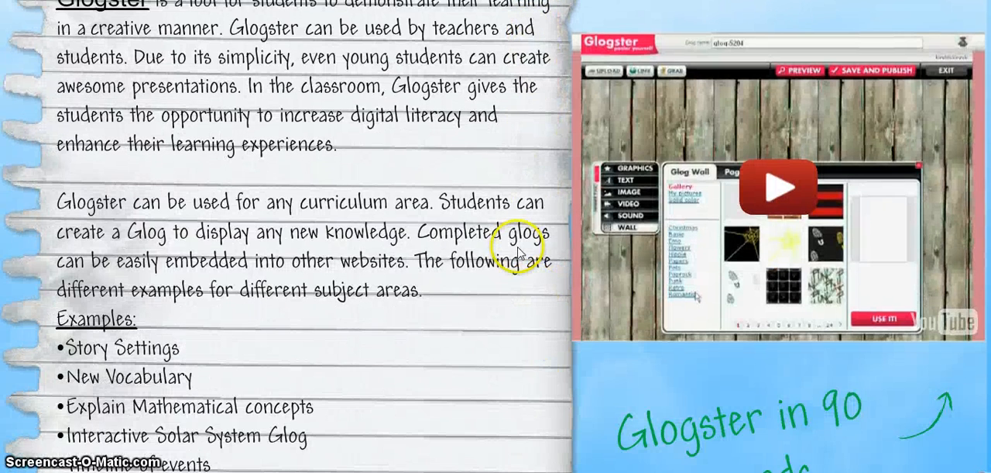
scroll(514, 199, "up", 1)
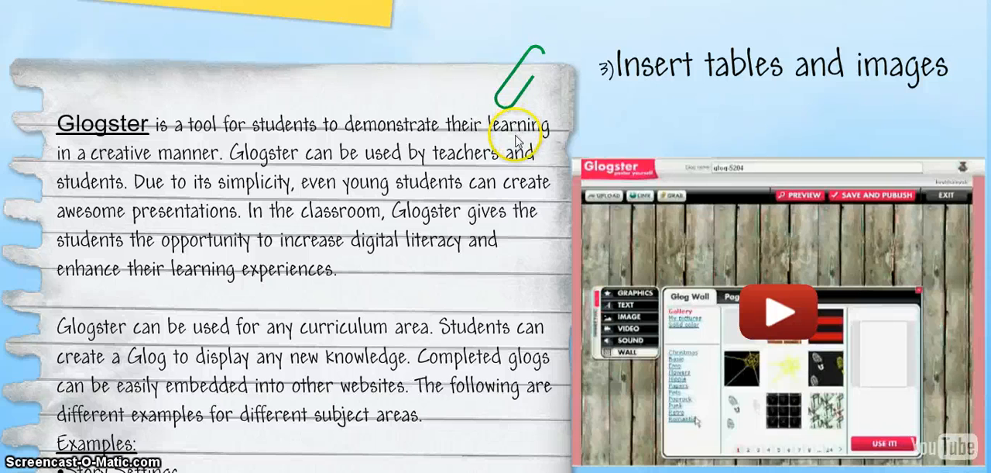